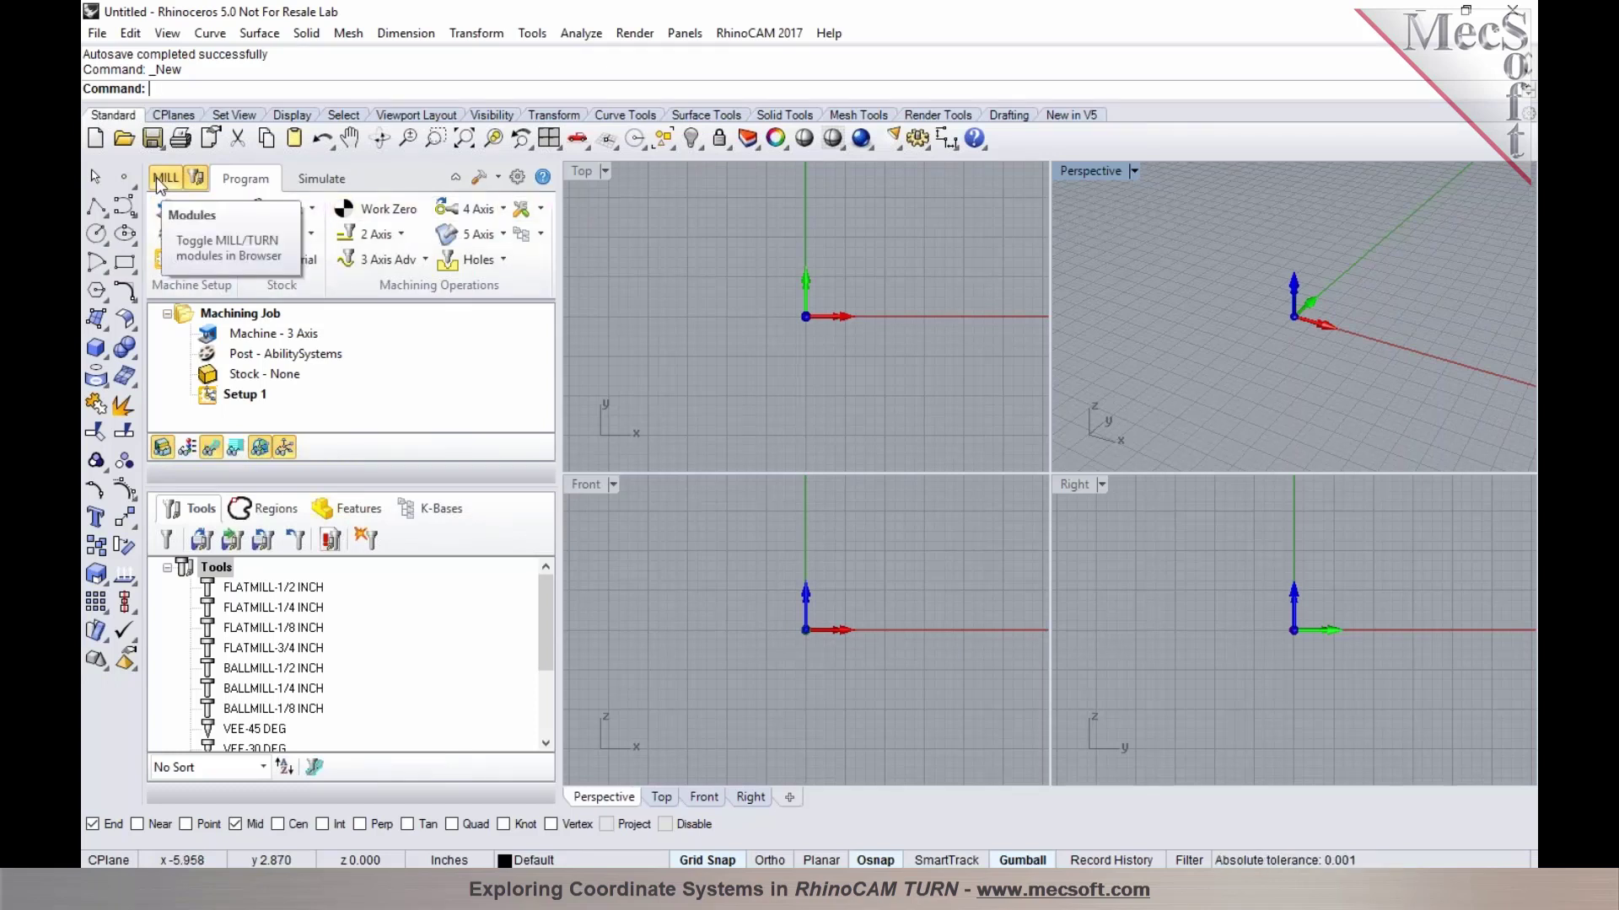
Step: Switch the RhinoCAM 2017 plug-in from the MILL module to TURN
{"action": "left_click", "coordinate": [736, 34]}
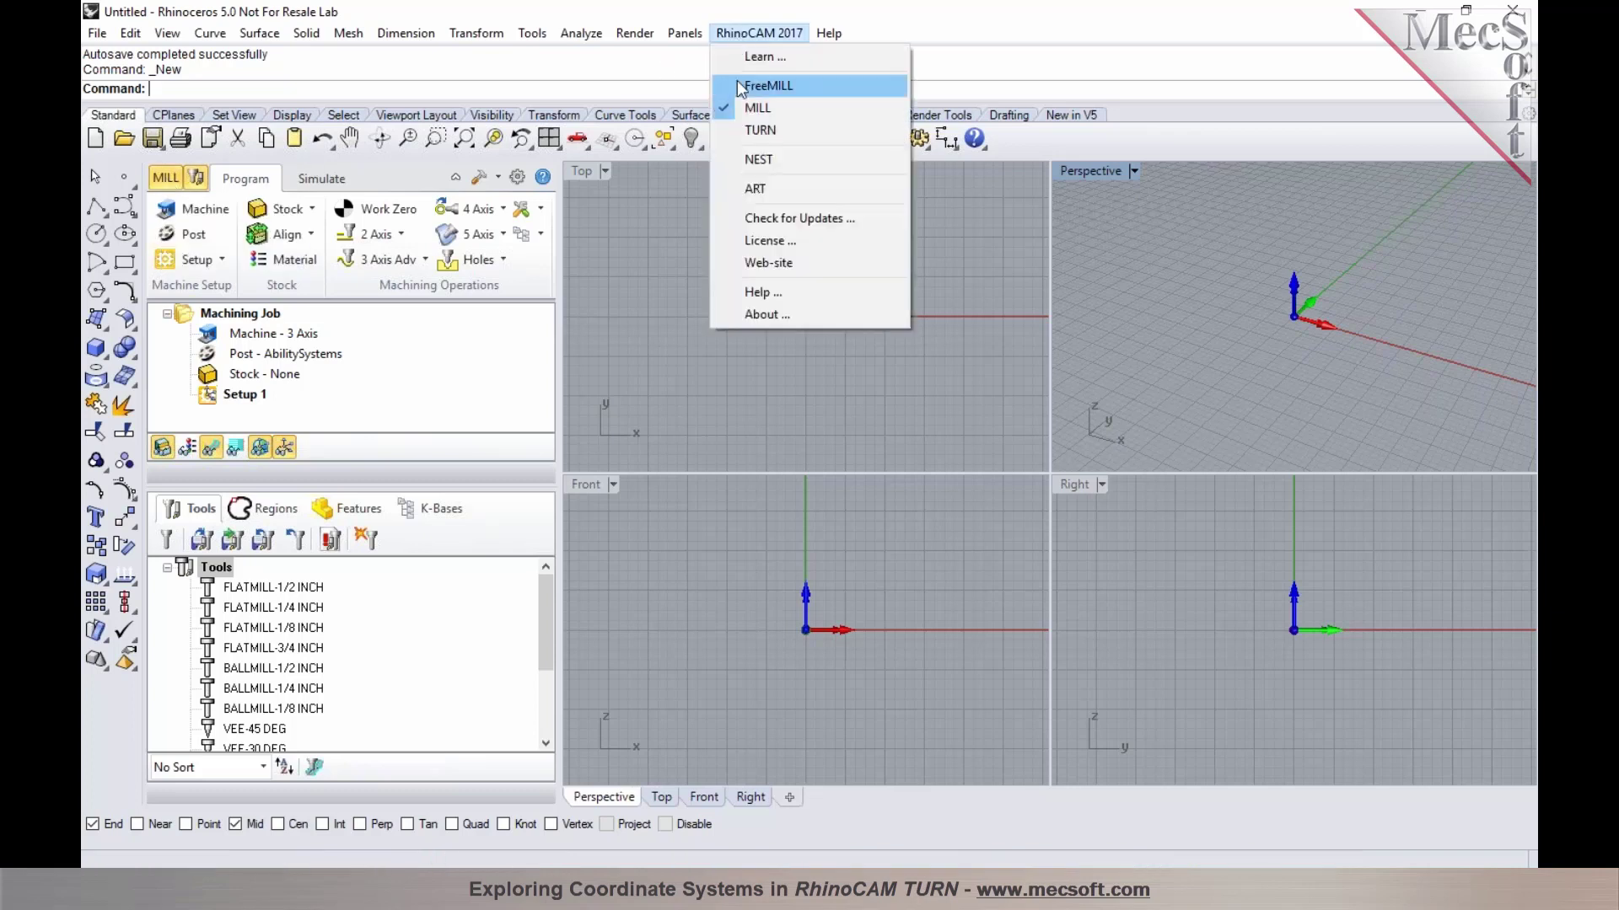
{"action": "left_click", "coordinate": [739, 131]}
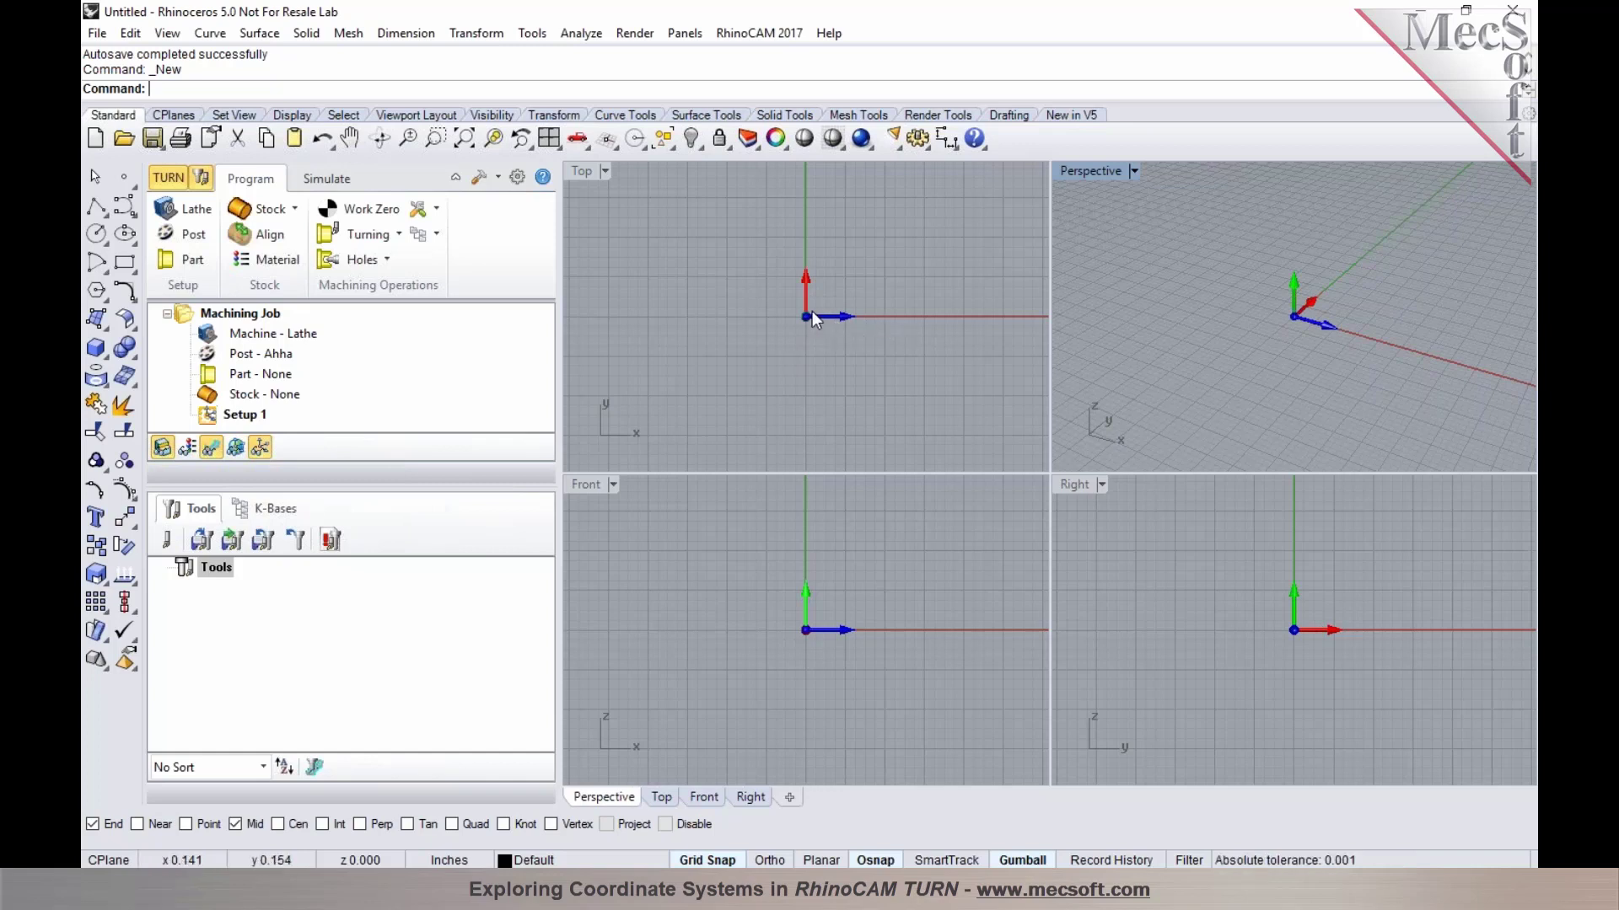
Step: Maximize the Top viewport, zooming and panning so the origin sits at the lower left
{"action": "double_click", "coordinate": [580, 172]}
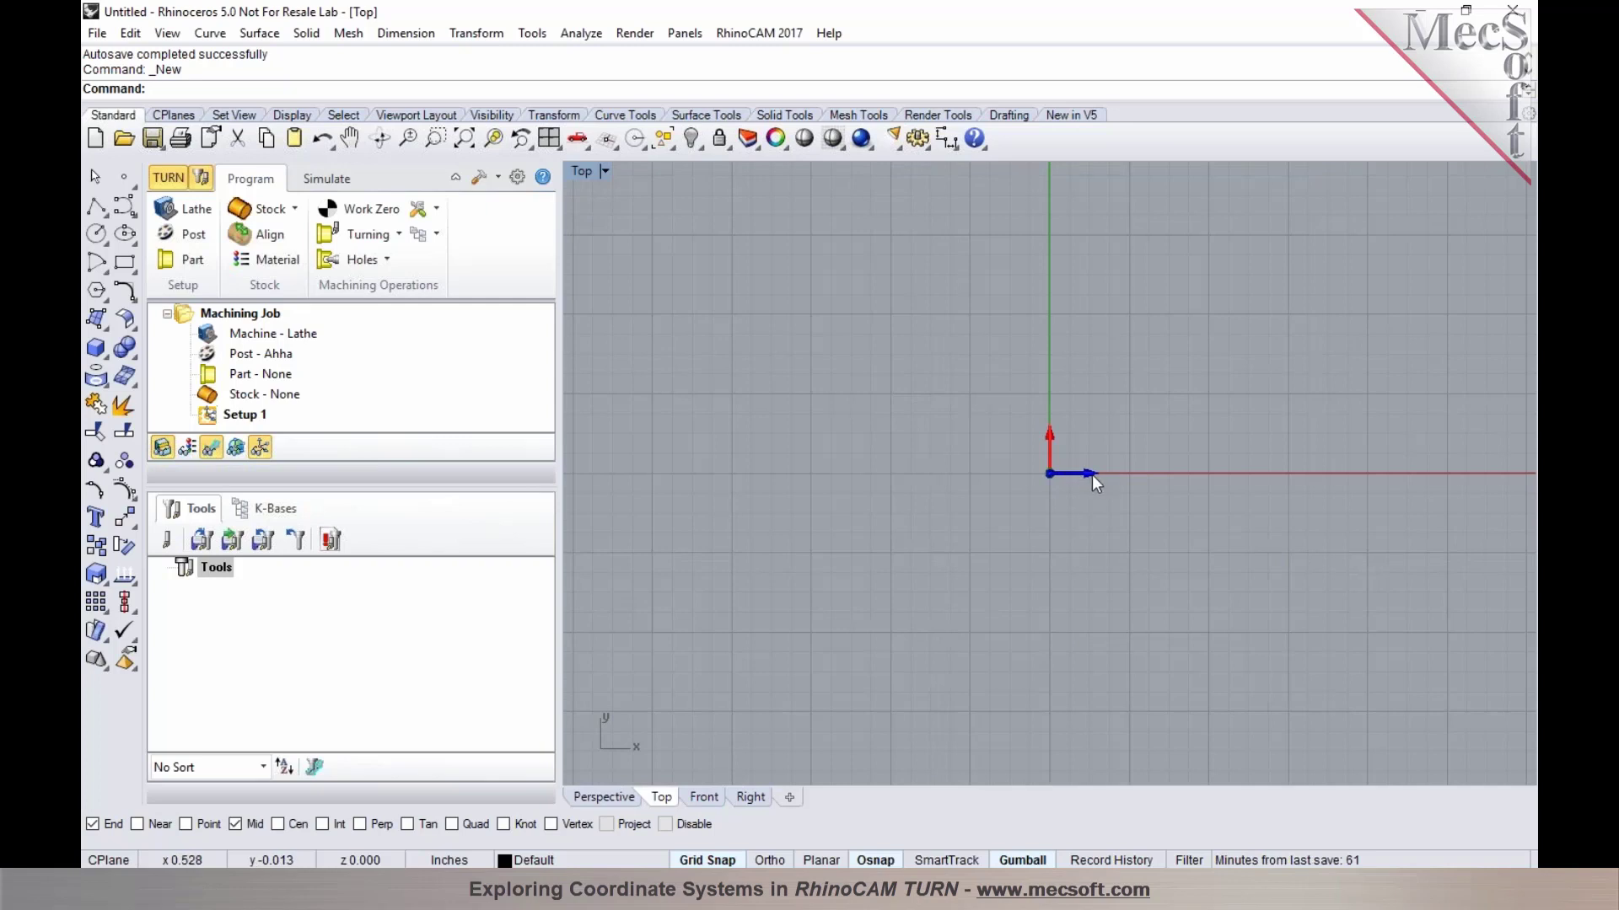
{"action": "scroll", "coordinate": [885, 505], "scroll_direction": "down", "scroll_amount": 2}
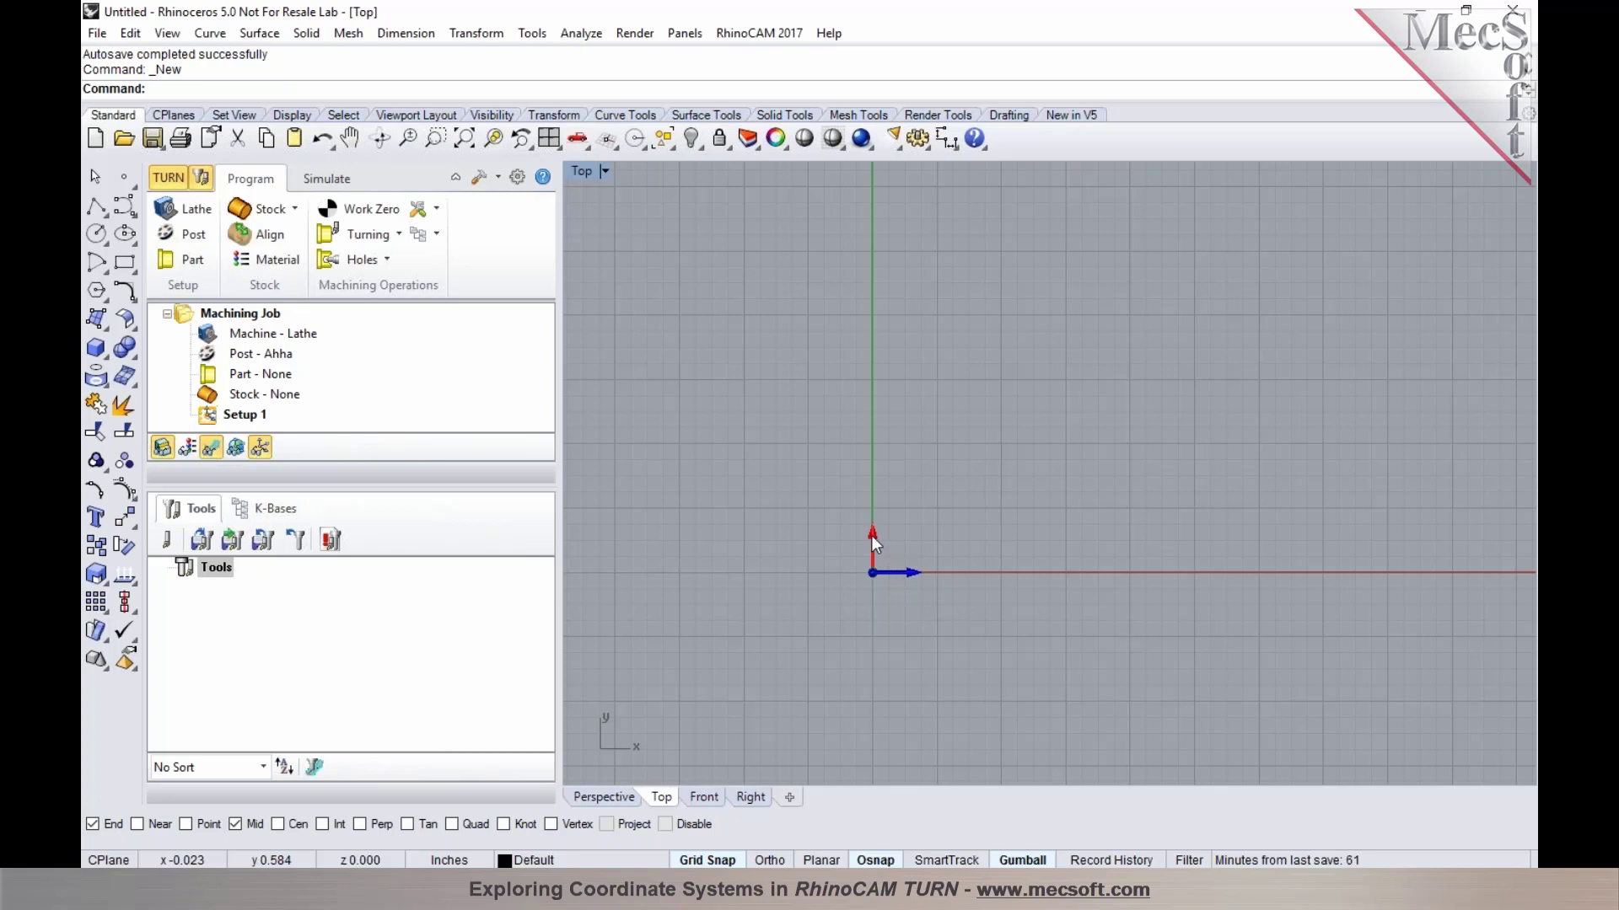
{"action": "right_click_drag", "start_coordinate": [783, 498], "coordinate": [734, 471]}
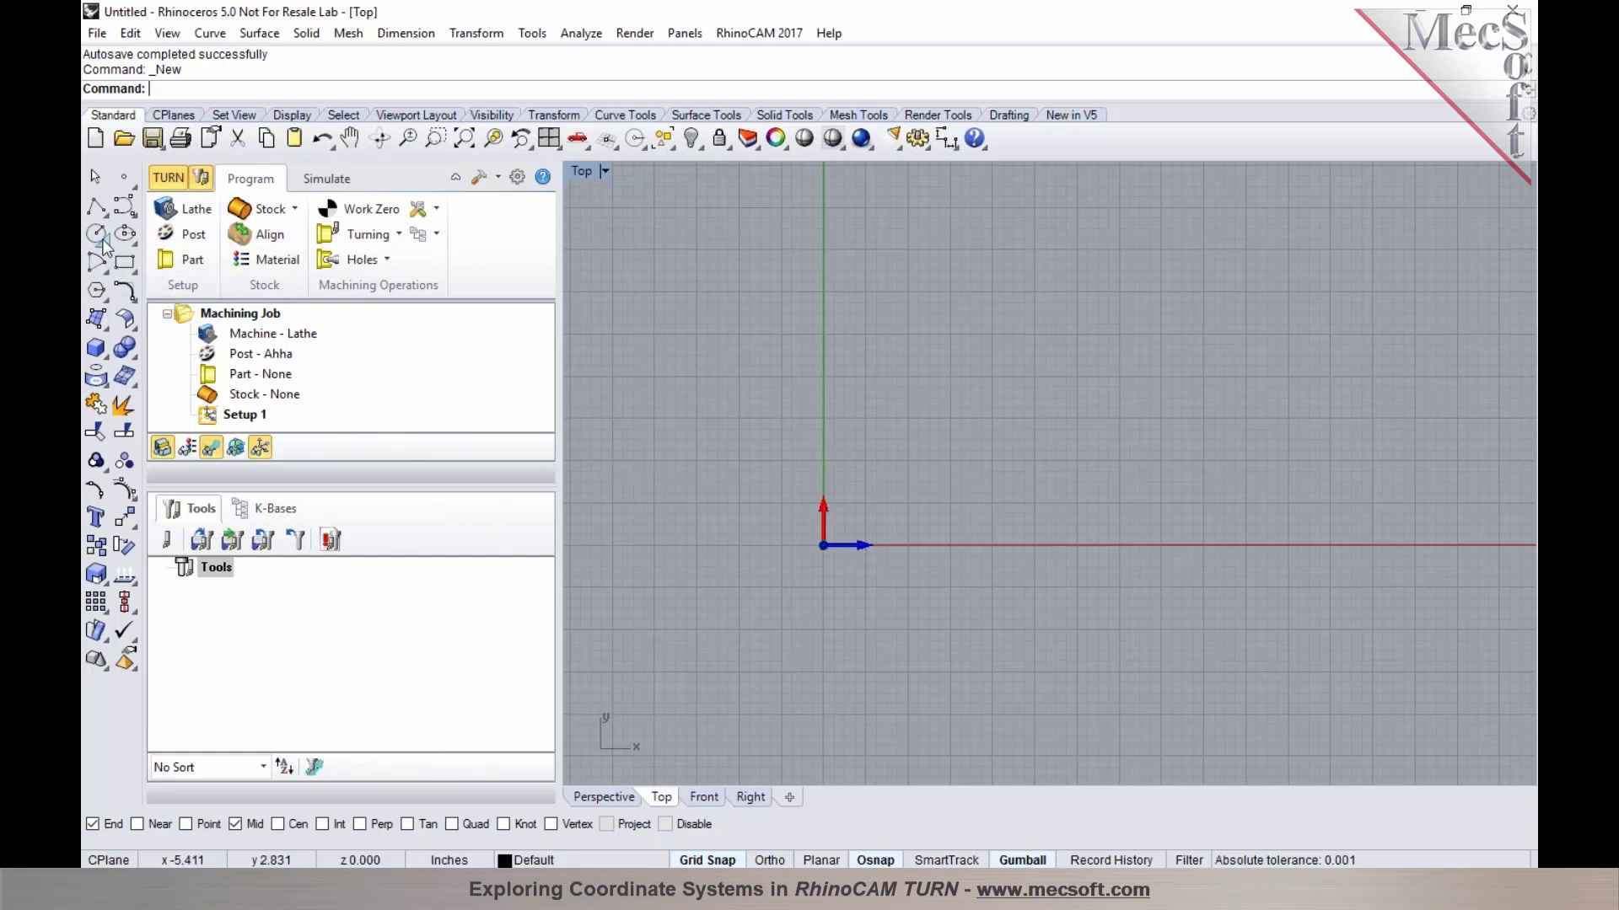
{"action": "left_click", "coordinate": [96, 206]}
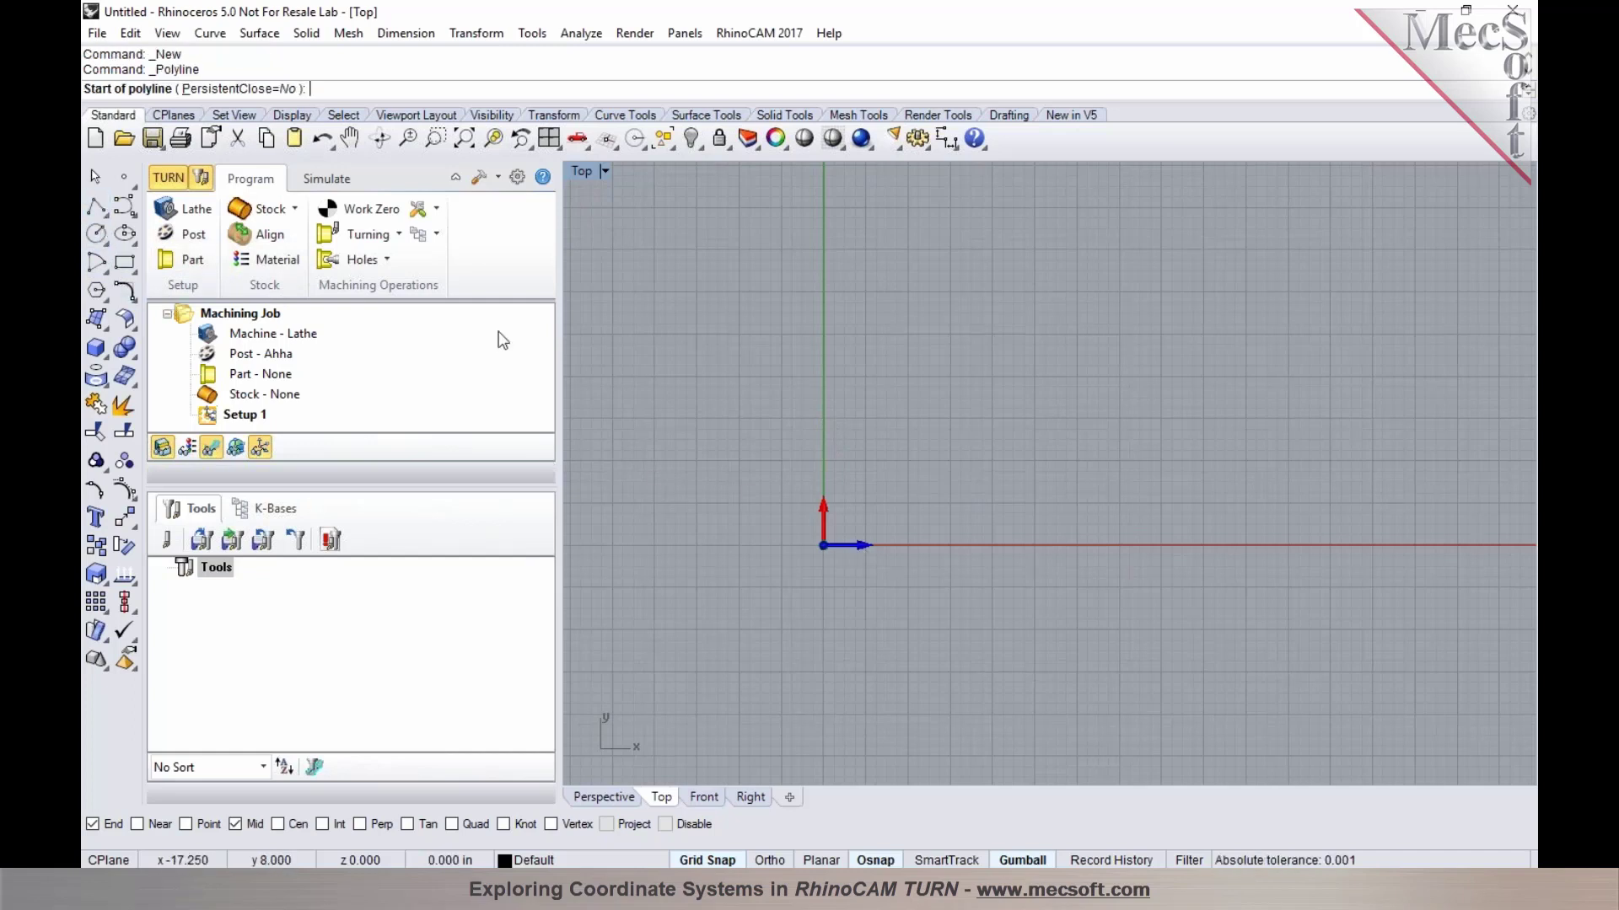
Step: Draw the stepped, tapered half-profile polyline from the Y axis down to the X axis
{"action": "left_click", "coordinate": [823, 419]}
{"action": "left_click", "coordinate": [1078, 418]}
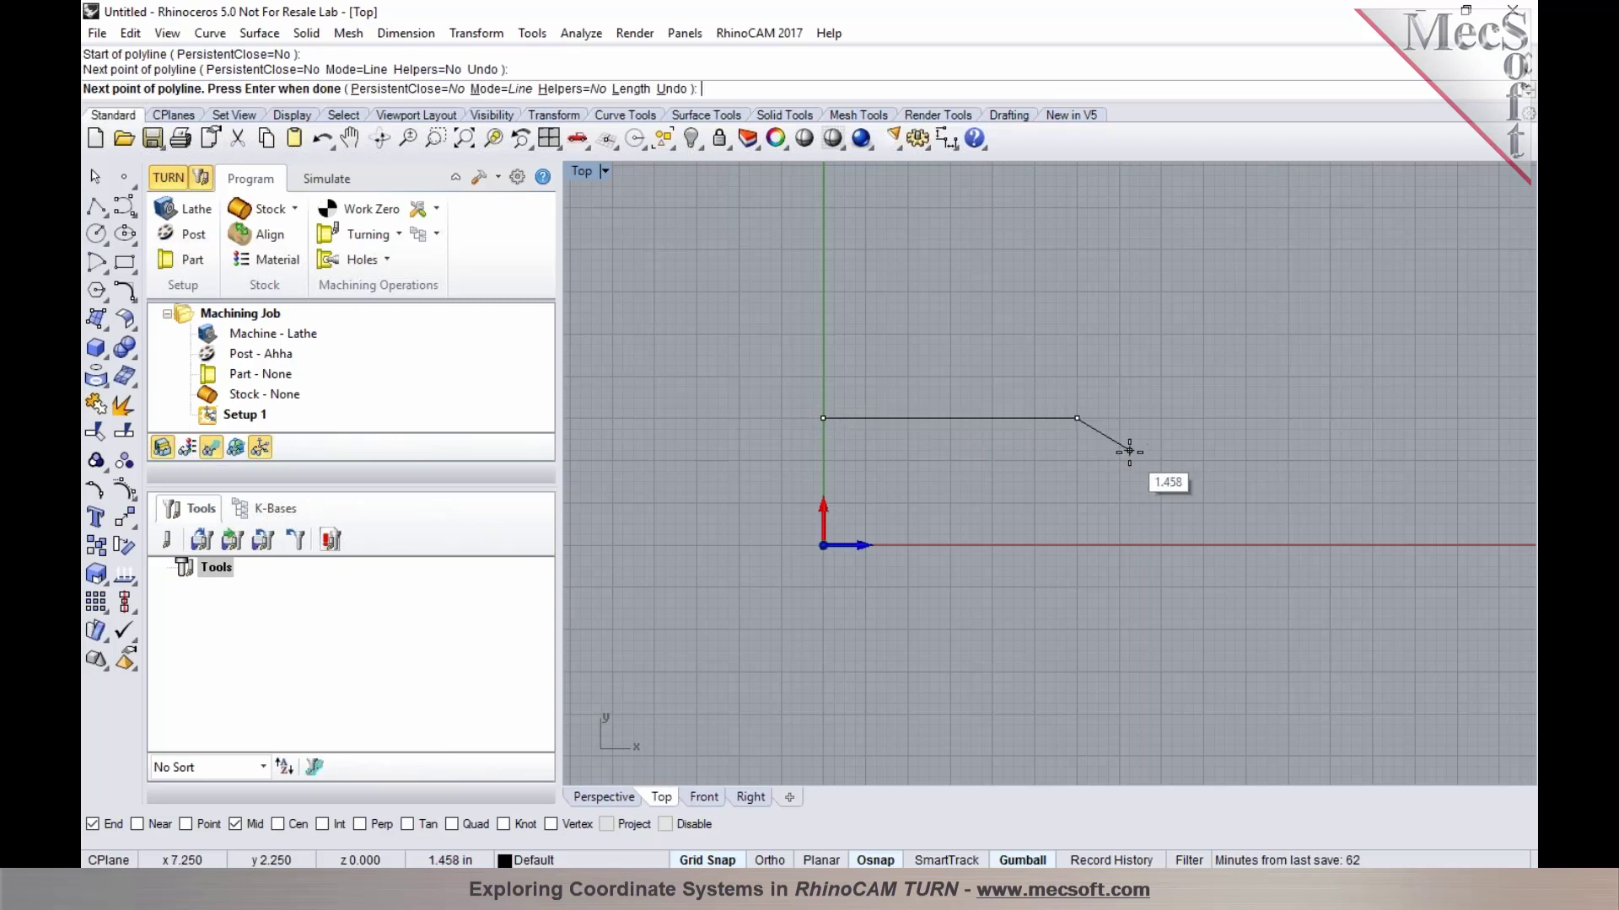
{"action": "left_click", "coordinate": [1202, 461]}
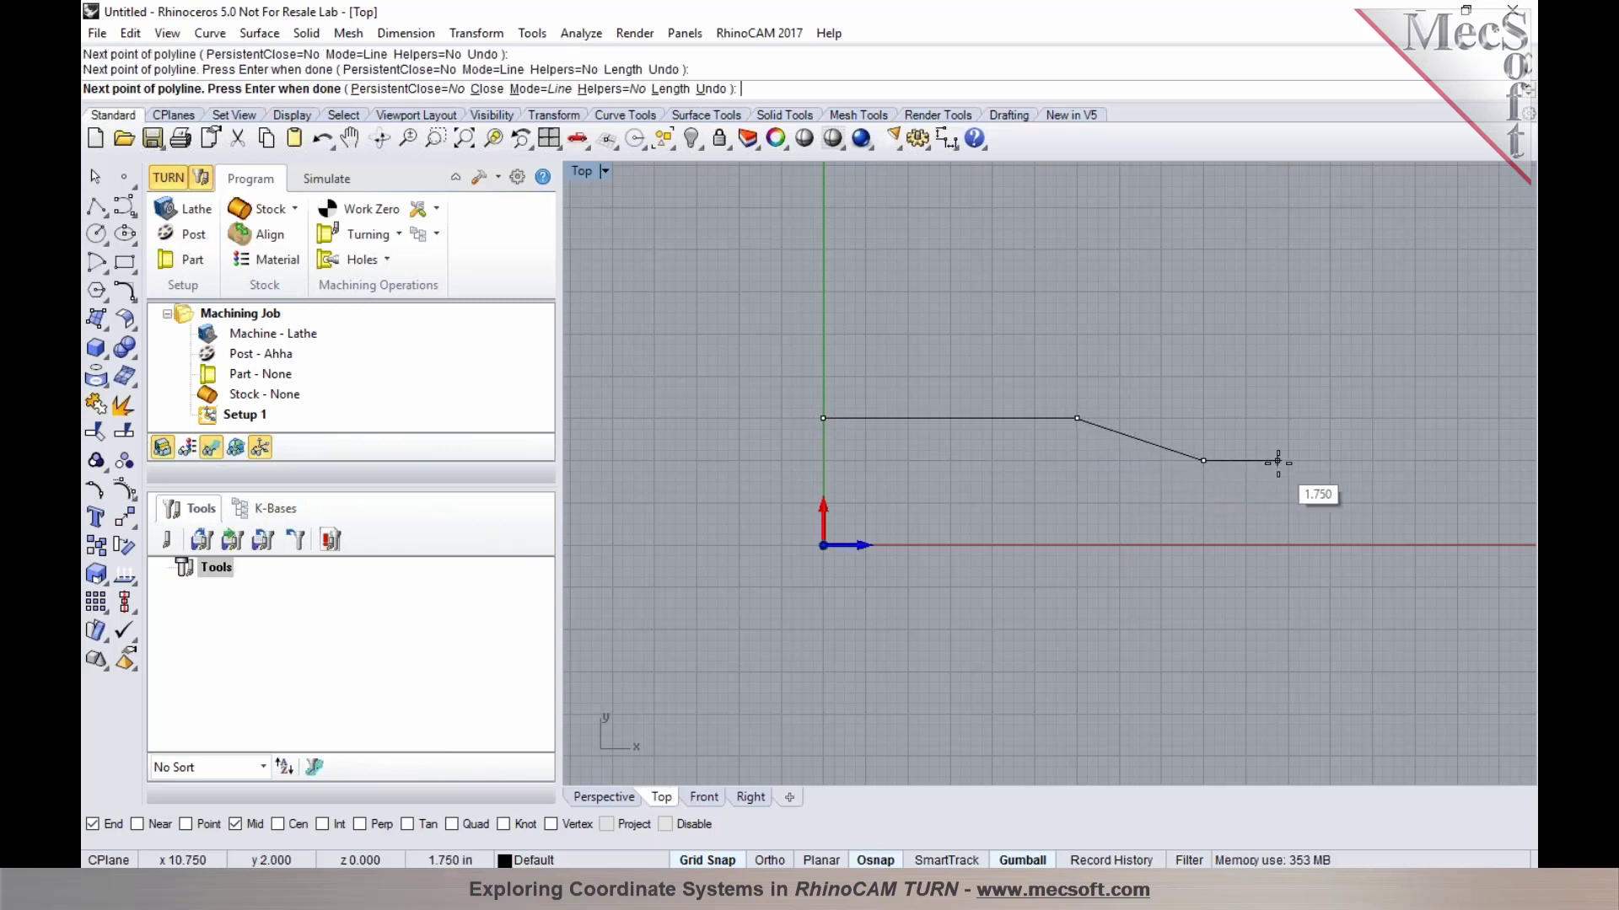
{"action": "left_click", "coordinate": [1288, 460]}
{"action": "left_click", "coordinate": [1288, 543]}
{"action": "key", "text": "Return"}
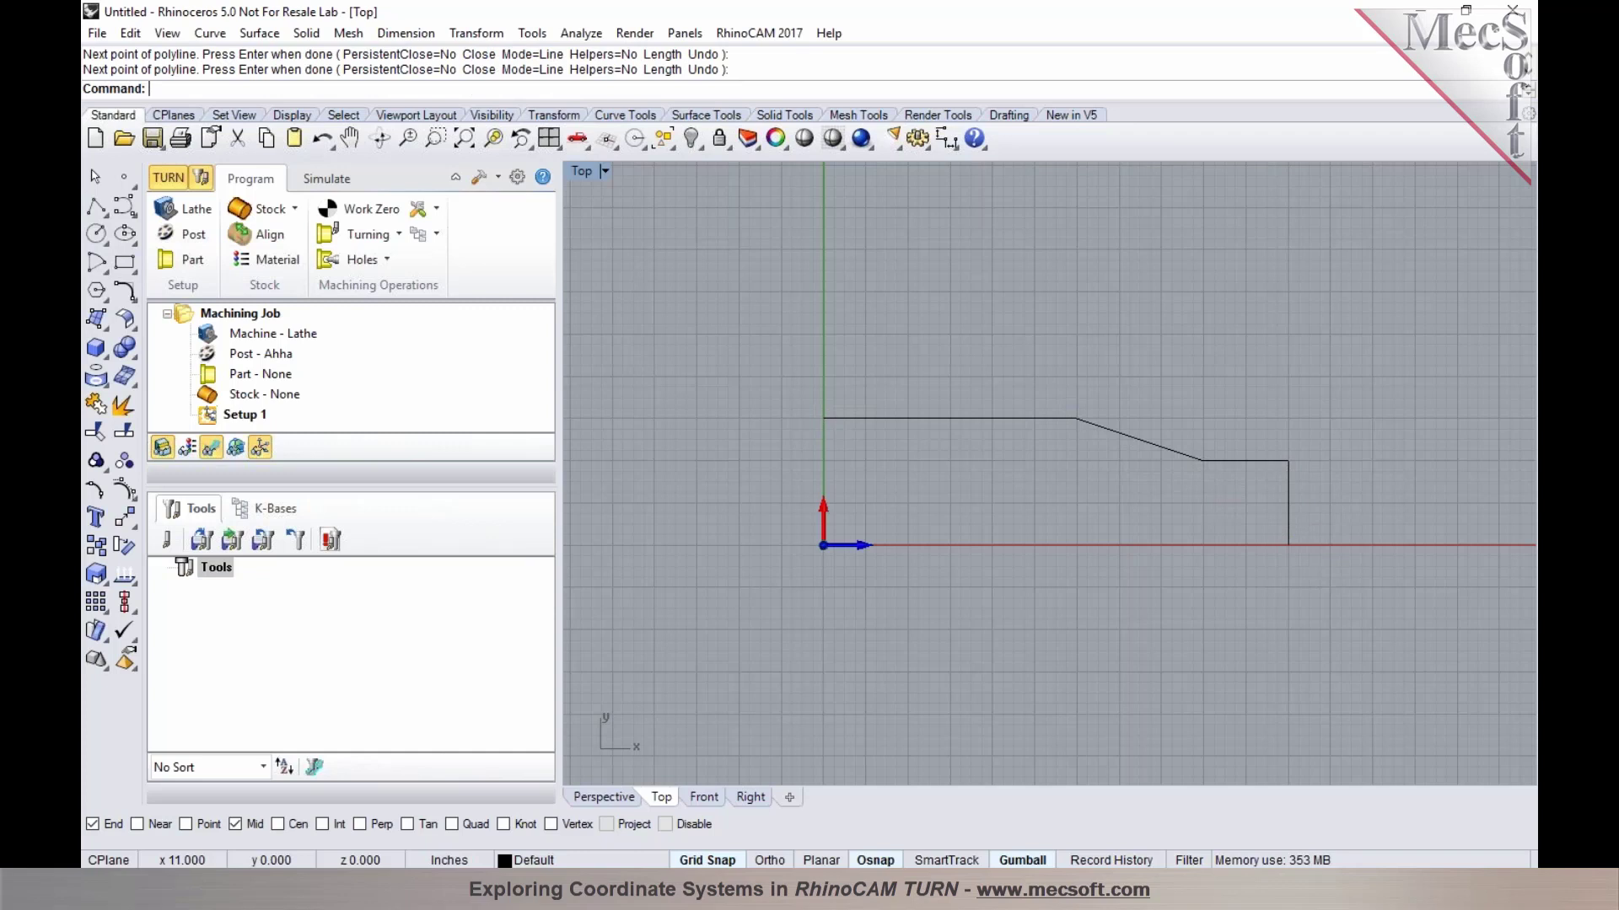
Step: Select the profile curve to check it, then clear the selection
{"action": "left_click", "coordinate": [837, 418]}
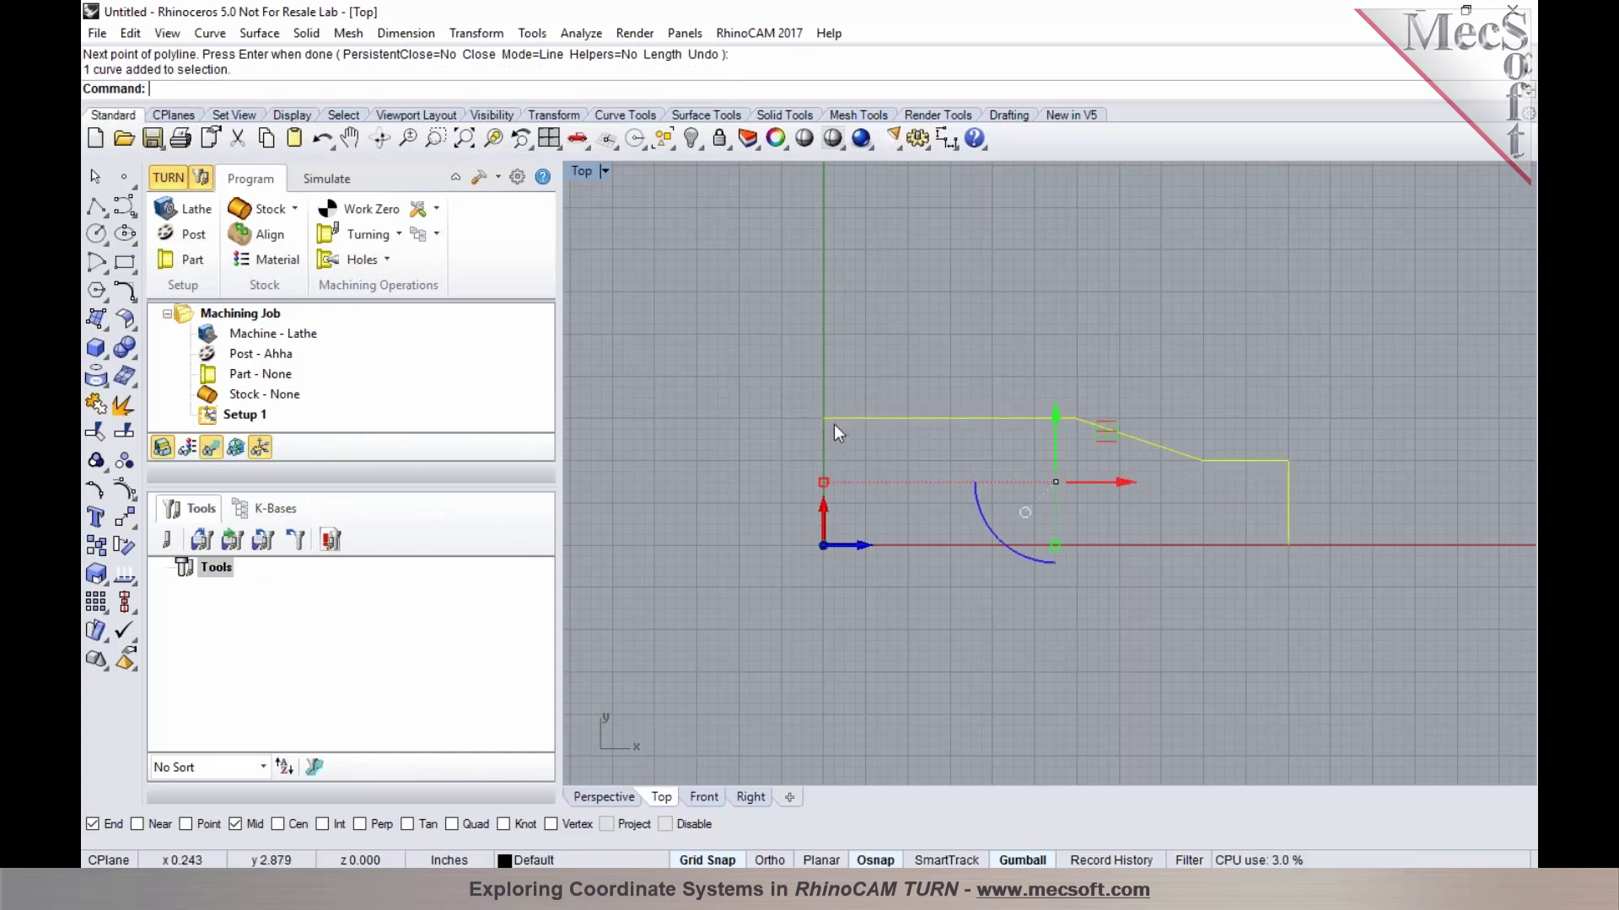
{"action": "left_click", "coordinate": [833, 548]}
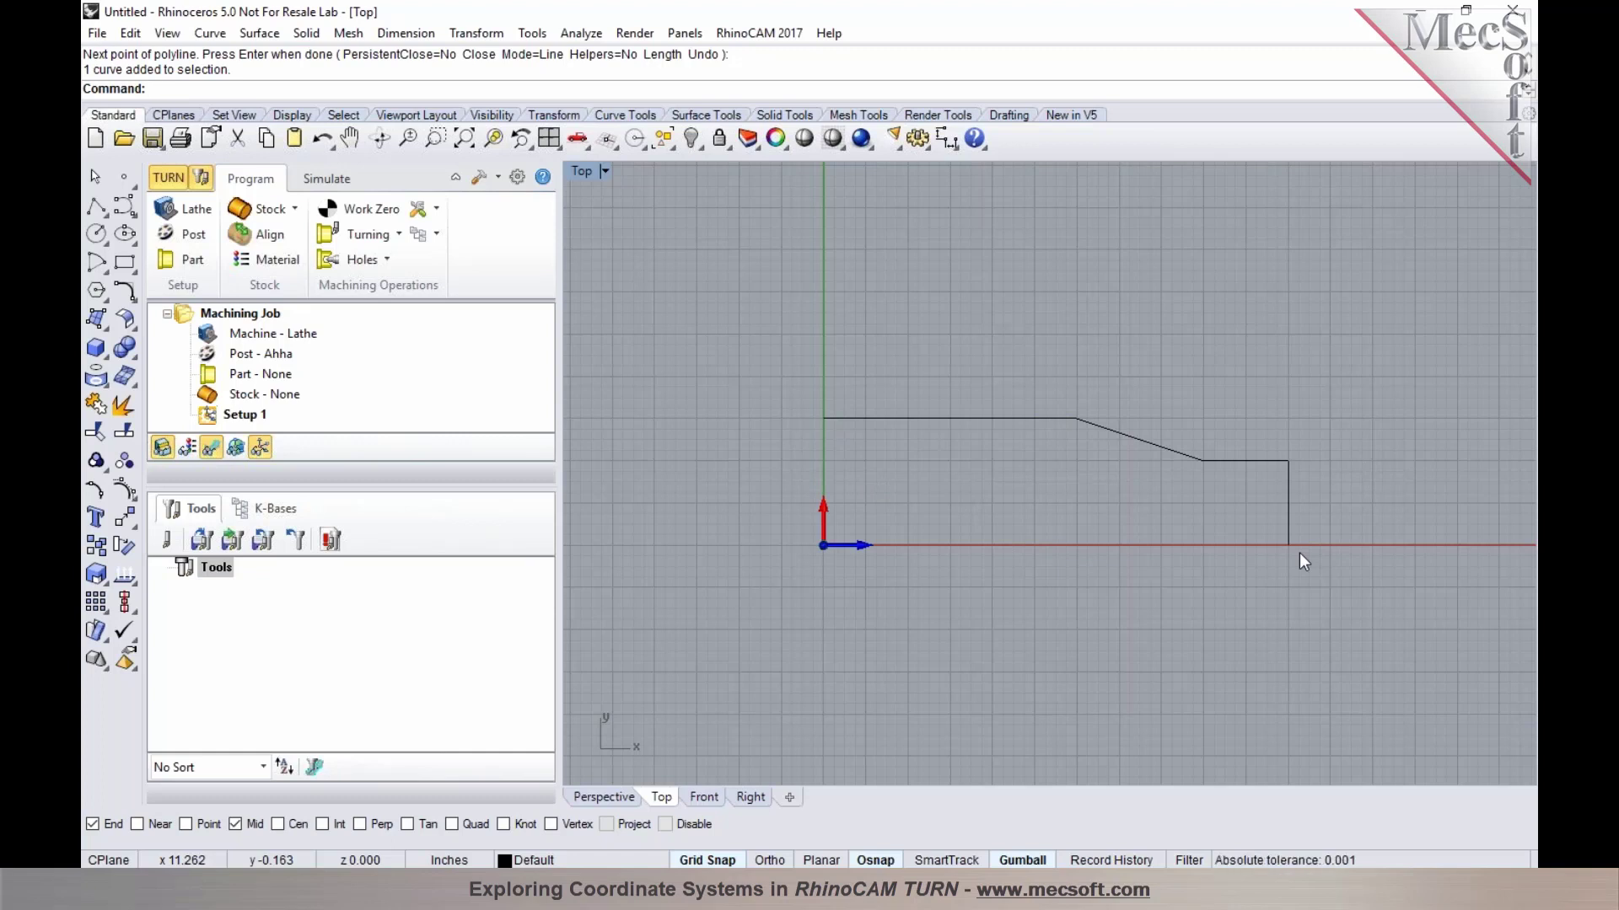
{"action": "left_click", "coordinate": [853, 418]}
{"action": "key", "text": "Escape"}
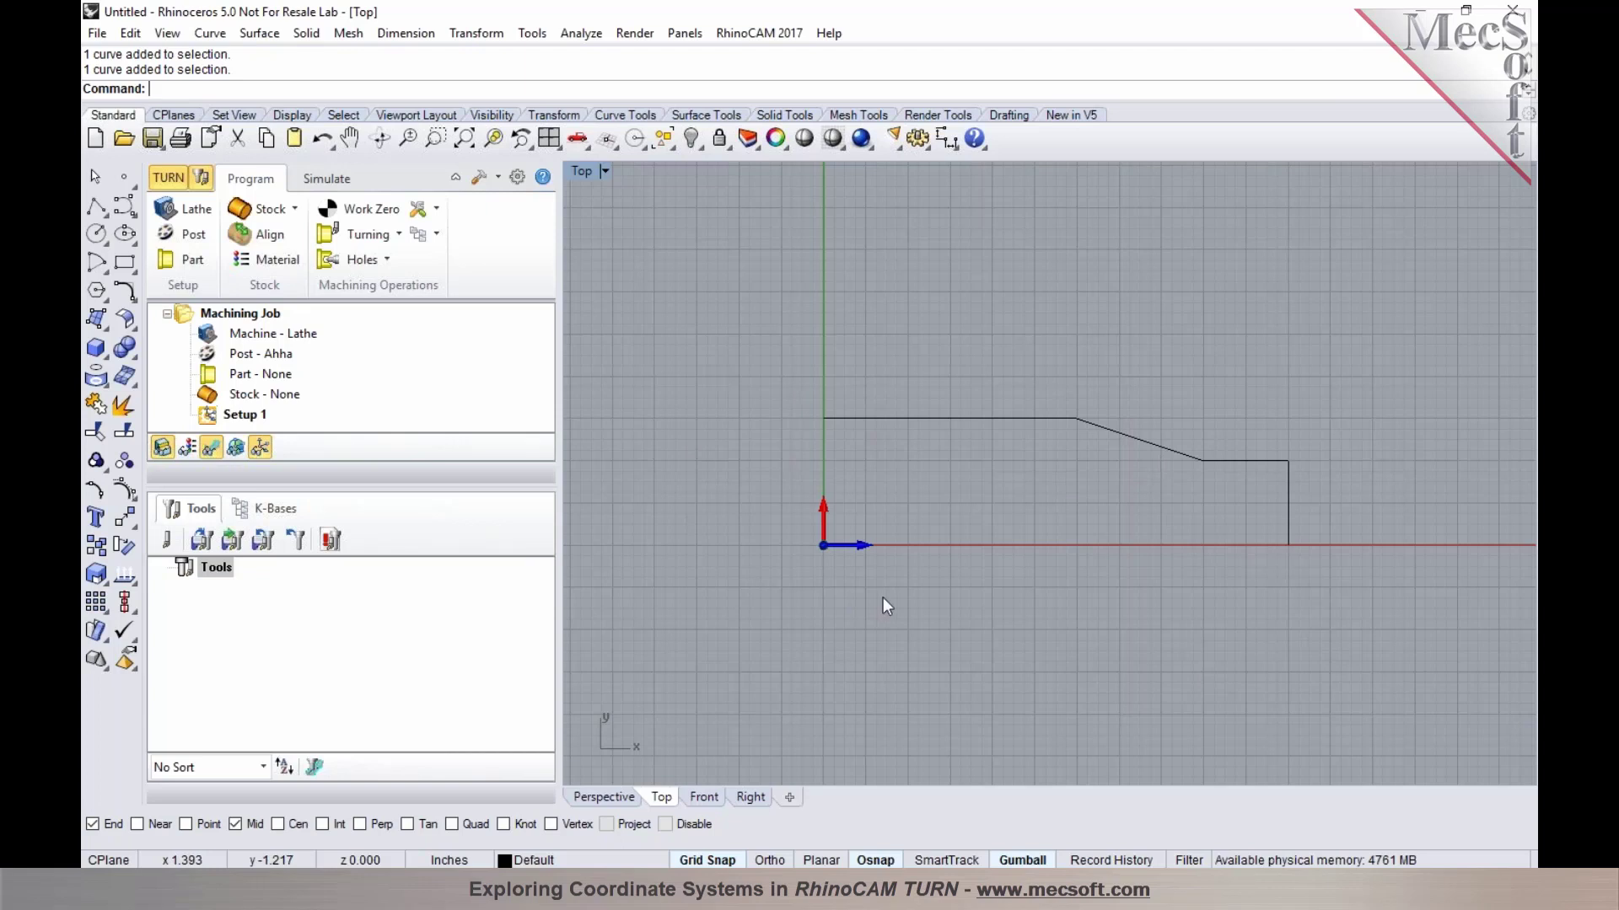
Step: Define the profile curve as the turning part geometry, preview the revolved solid and save it
{"action": "left_click", "coordinate": [186, 259]}
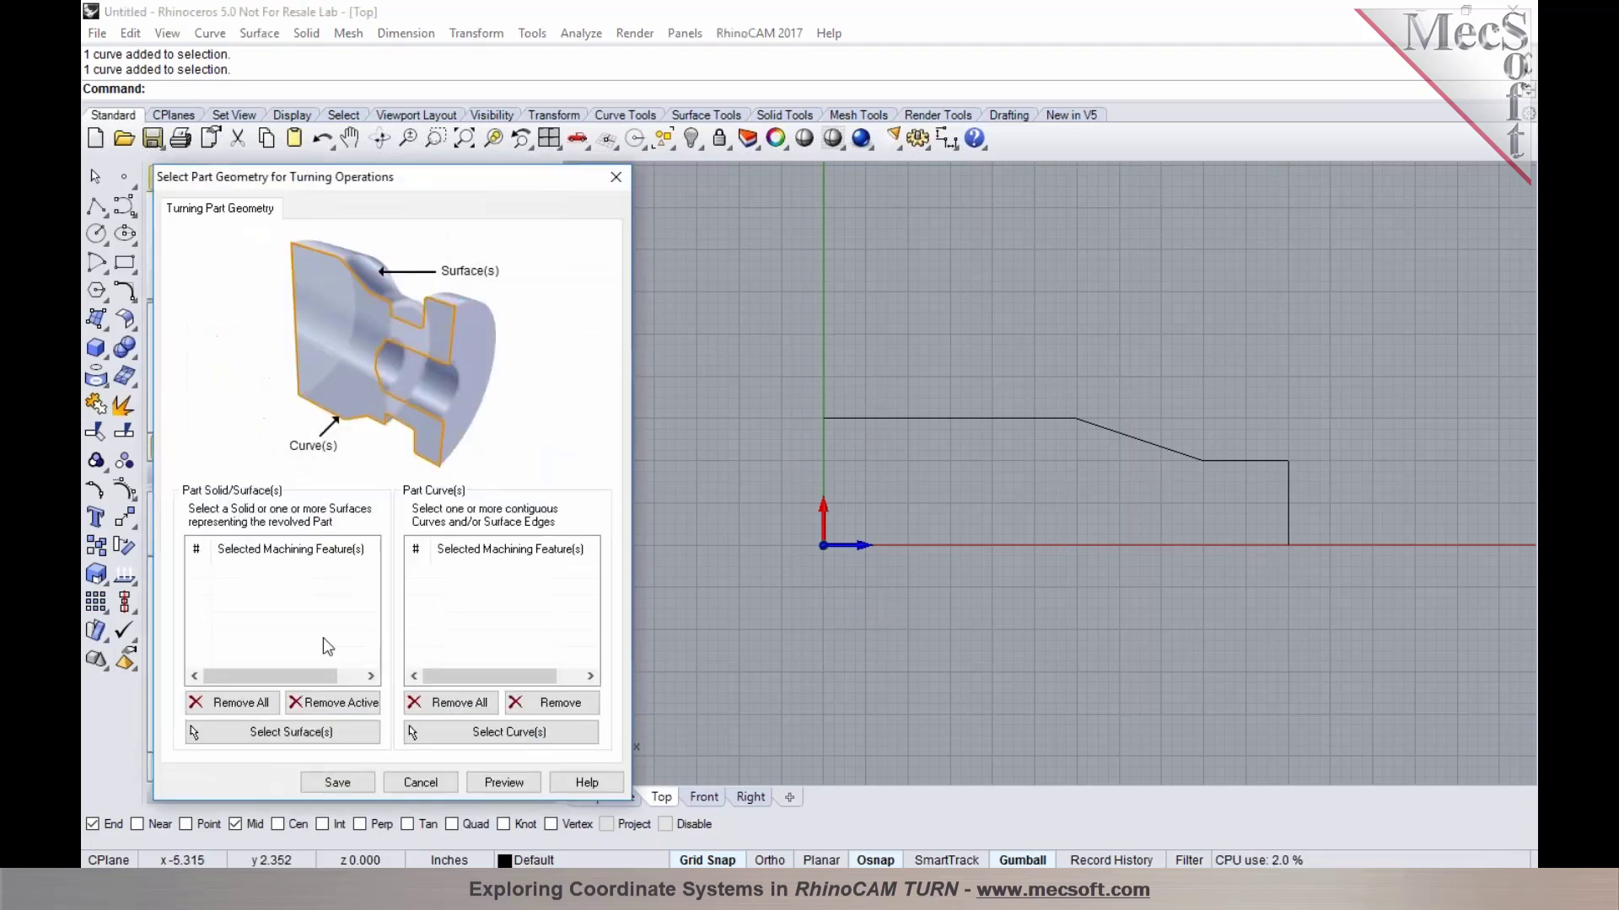
{"action": "left_click", "coordinate": [415, 733]}
{"action": "left_click", "coordinate": [826, 419]}
{"action": "right_click", "coordinate": [830, 416]}
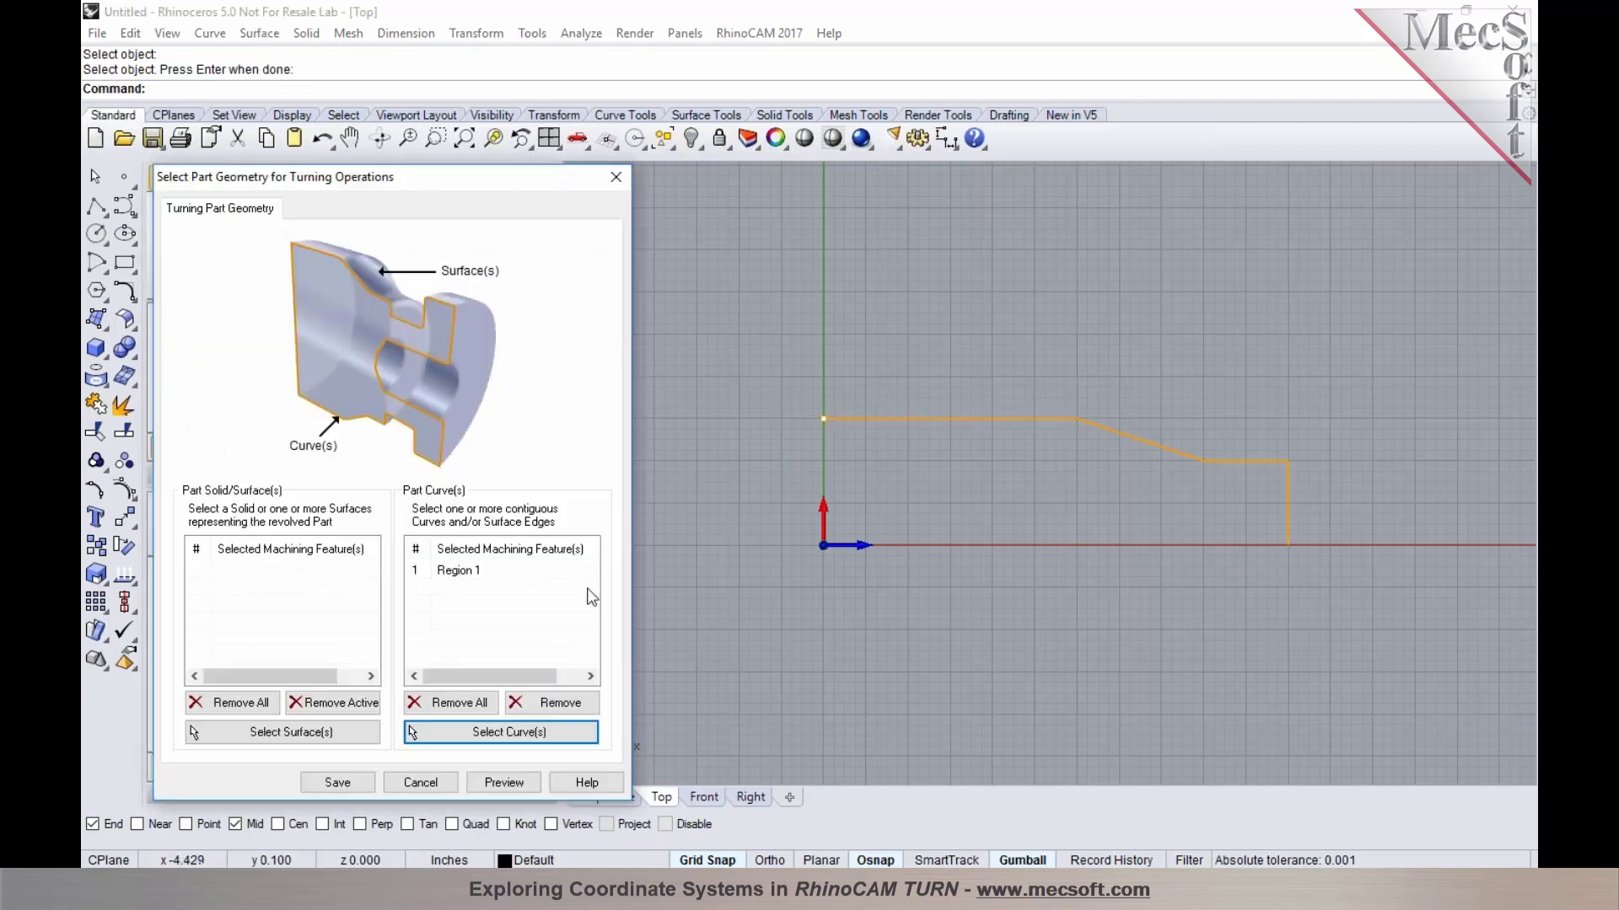
{"action": "left_click", "coordinate": [504, 782]}
{"action": "left_click", "coordinate": [337, 782]}
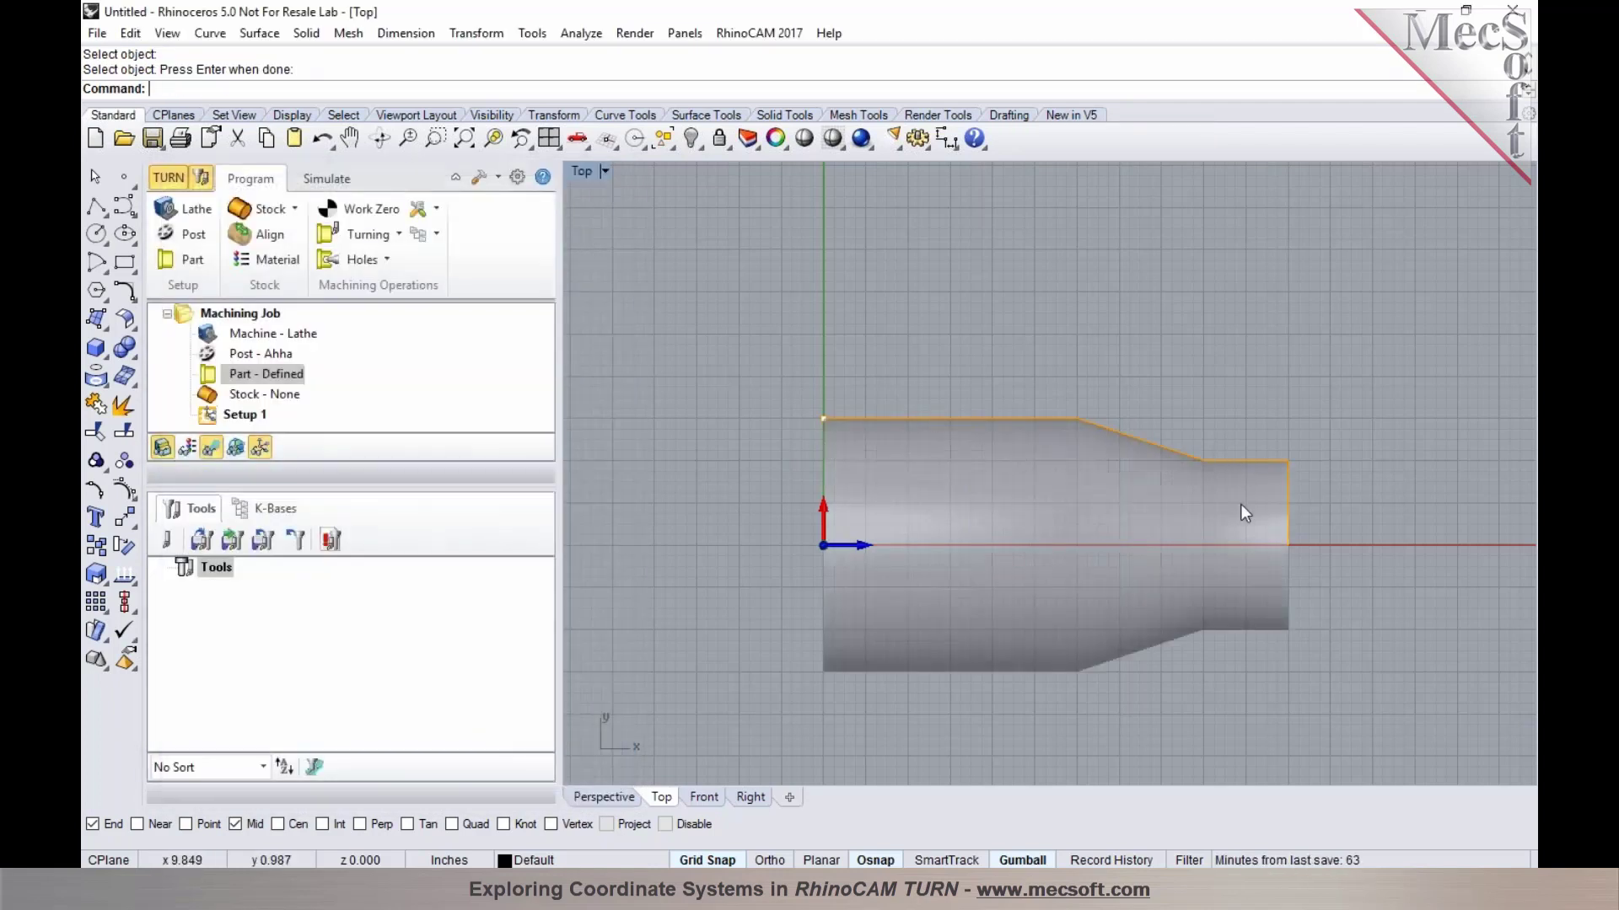
{"action": "left_click", "coordinate": [214, 376]}
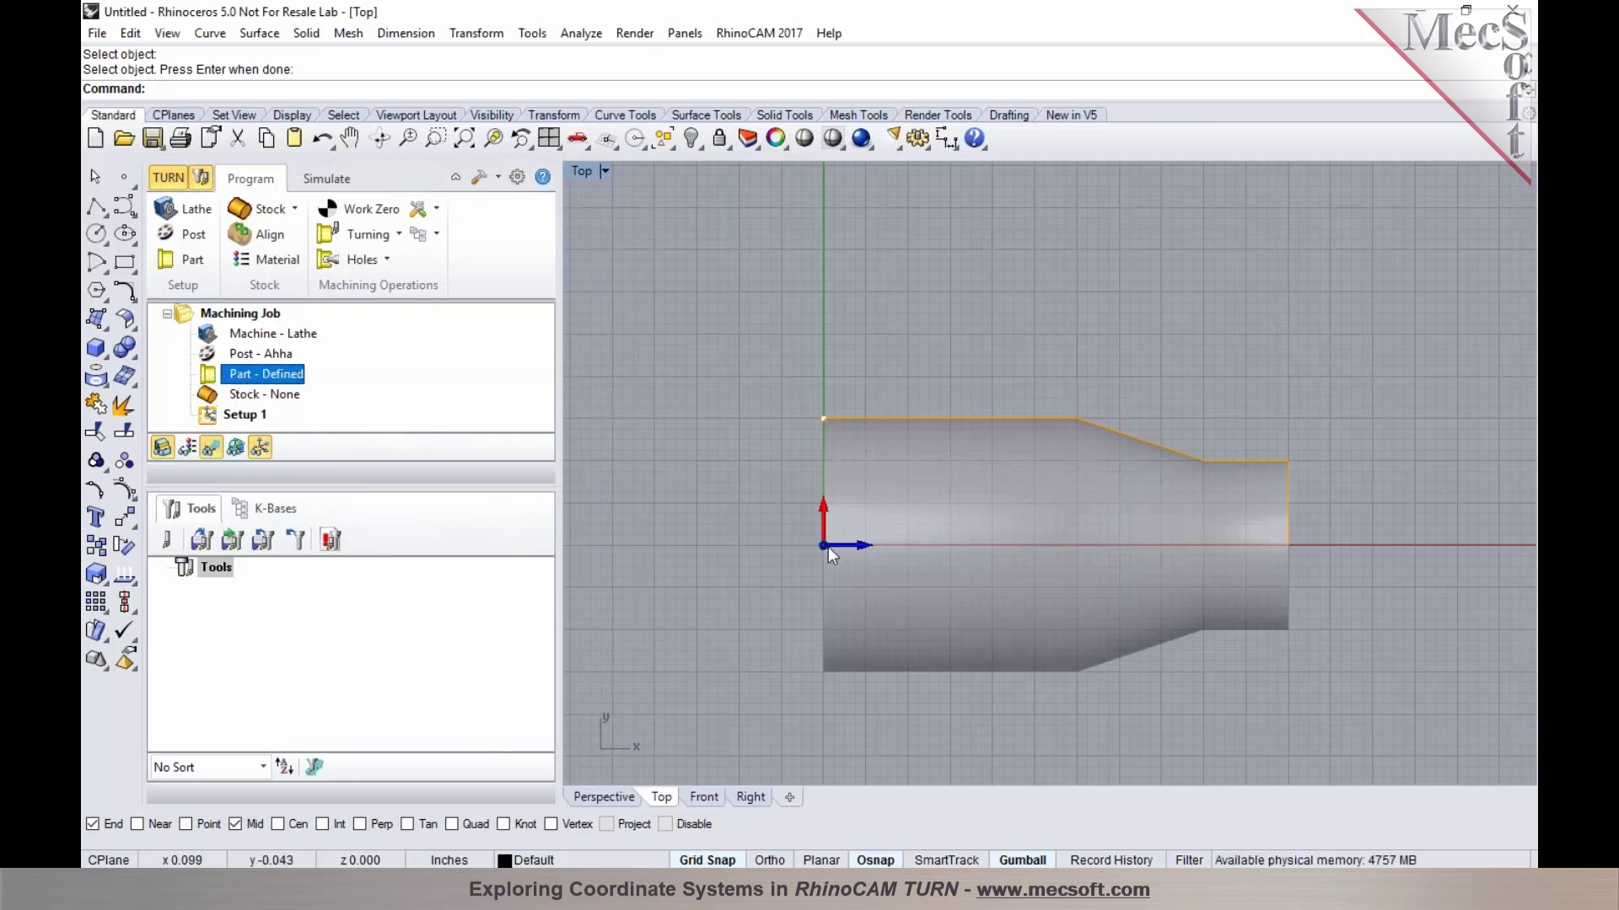
{"action": "left_click", "coordinate": [266, 210]}
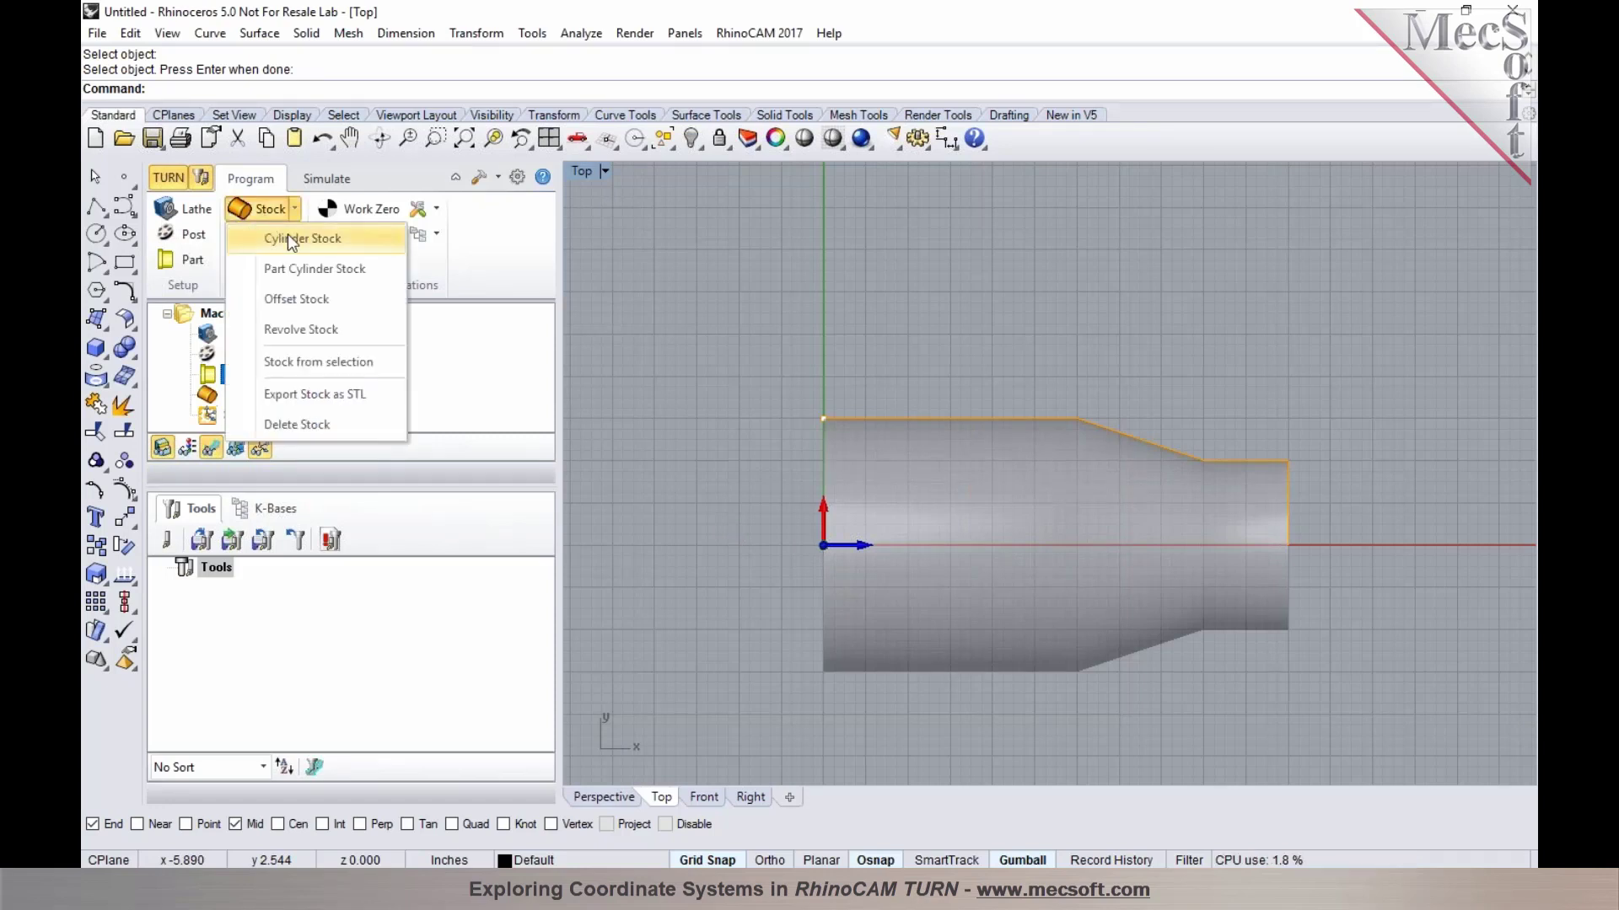
Step: Create a cylinder stock with radius 3.1 and length 11.2 around the part
{"action": "left_click", "coordinate": [287, 234]}
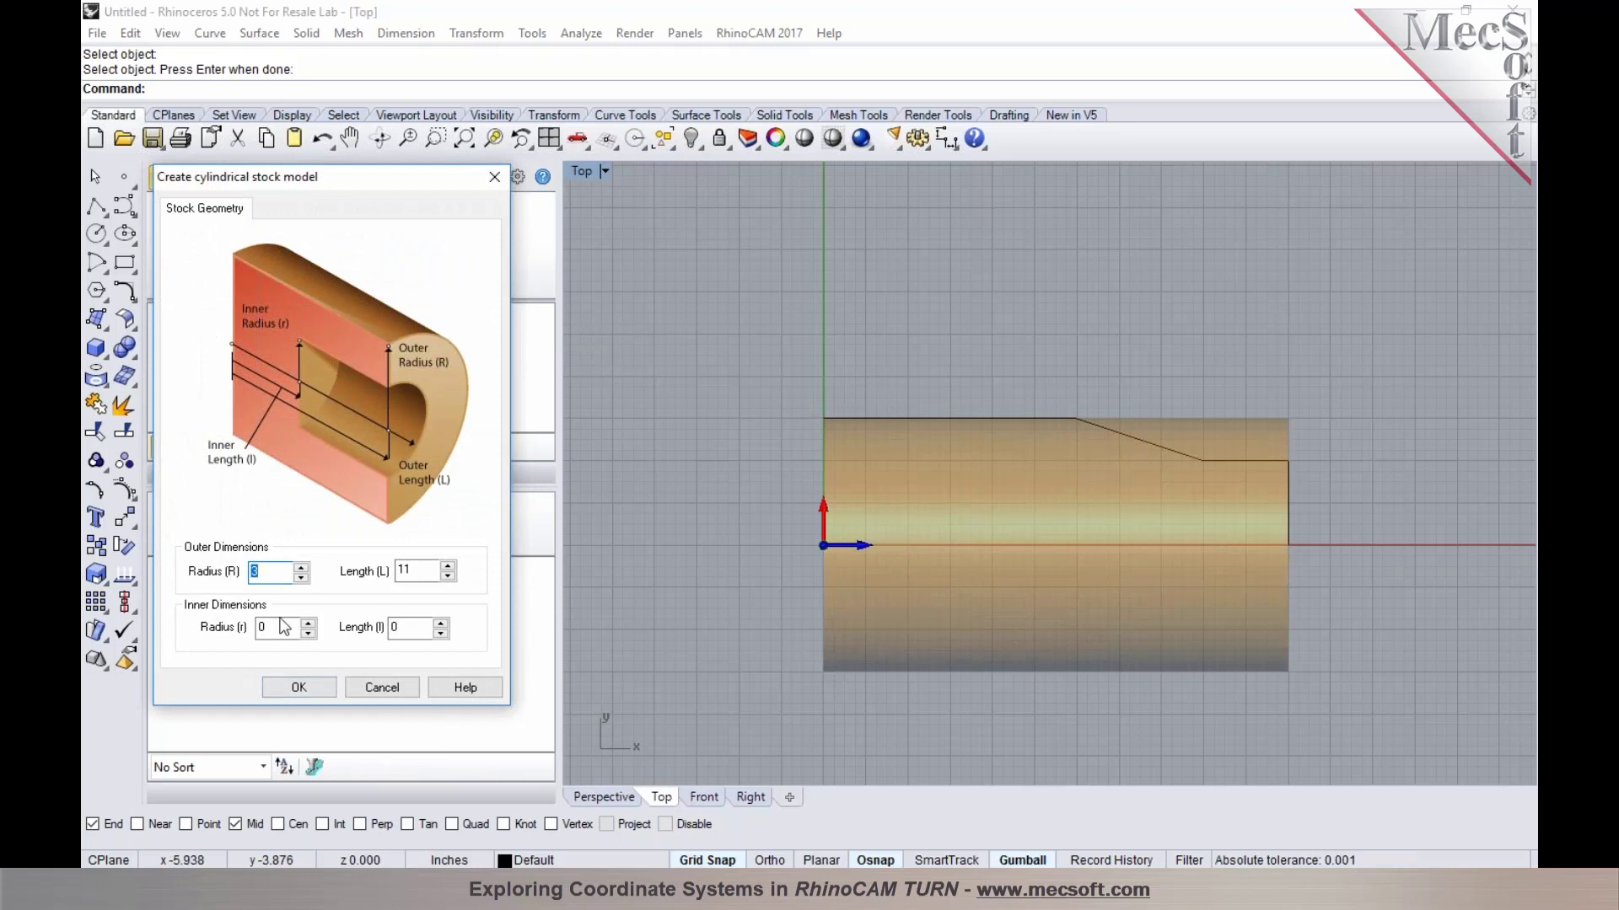
{"action": "left_click", "coordinate": [301, 567]}
{"action": "left_click", "coordinate": [448, 567]}
{"action": "left_click", "coordinate": [447, 566]}
{"action": "left_click", "coordinate": [303, 683]}
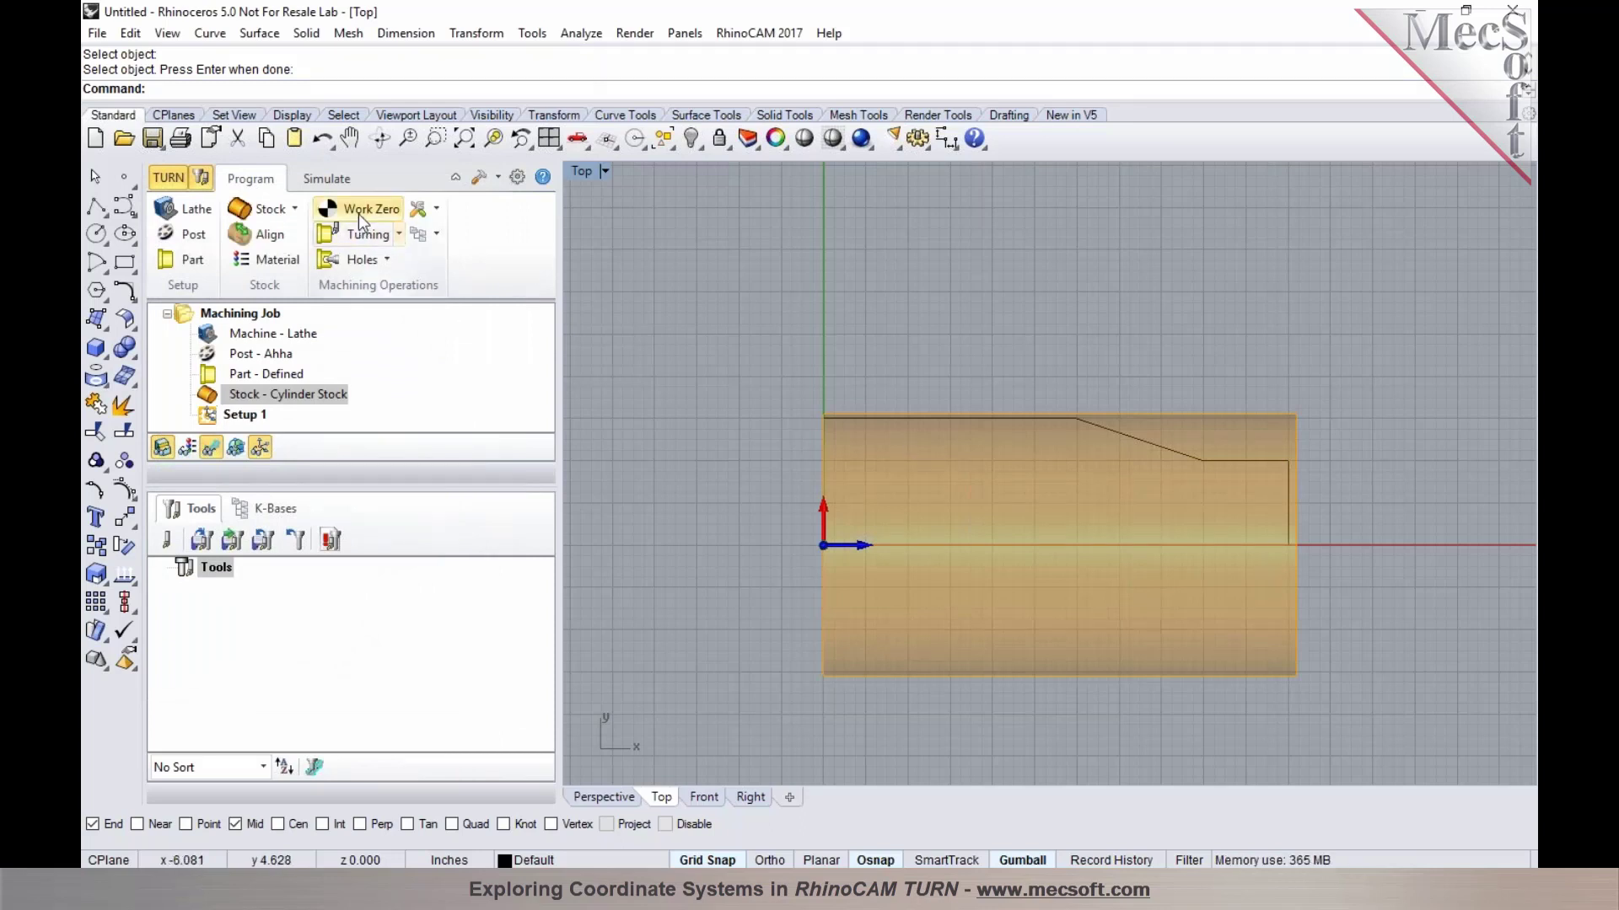
Step: Generate a work zero on the stock box's right-most face
{"action": "left_click", "coordinate": [358, 214]}
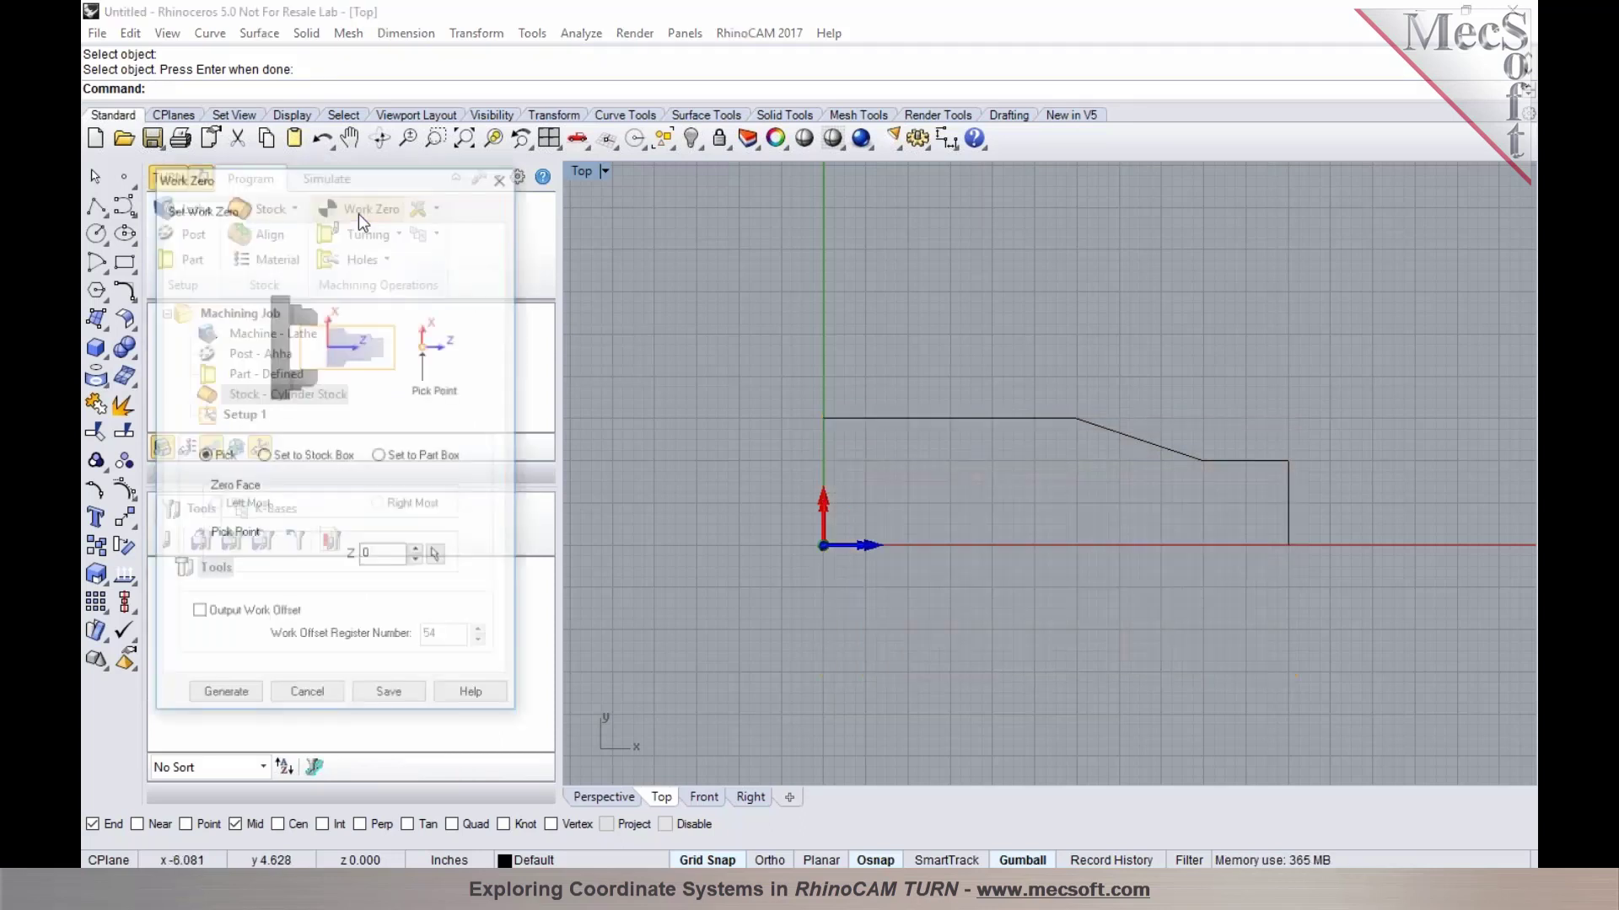
{"action": "left_click", "coordinate": [329, 459]}
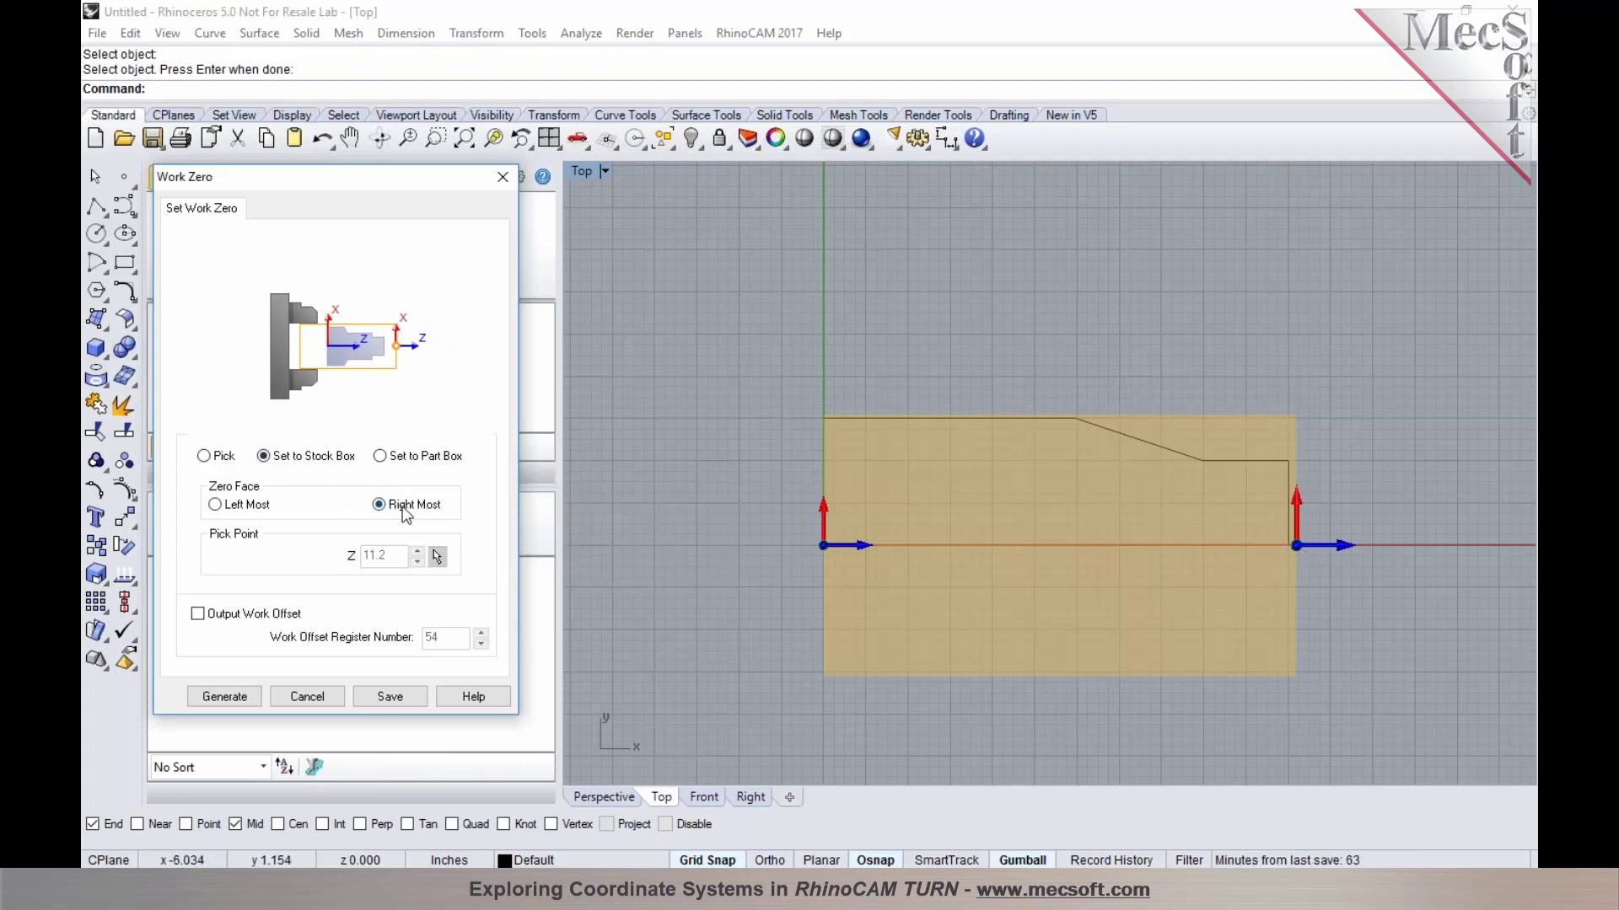
{"action": "left_click", "coordinate": [399, 464]}
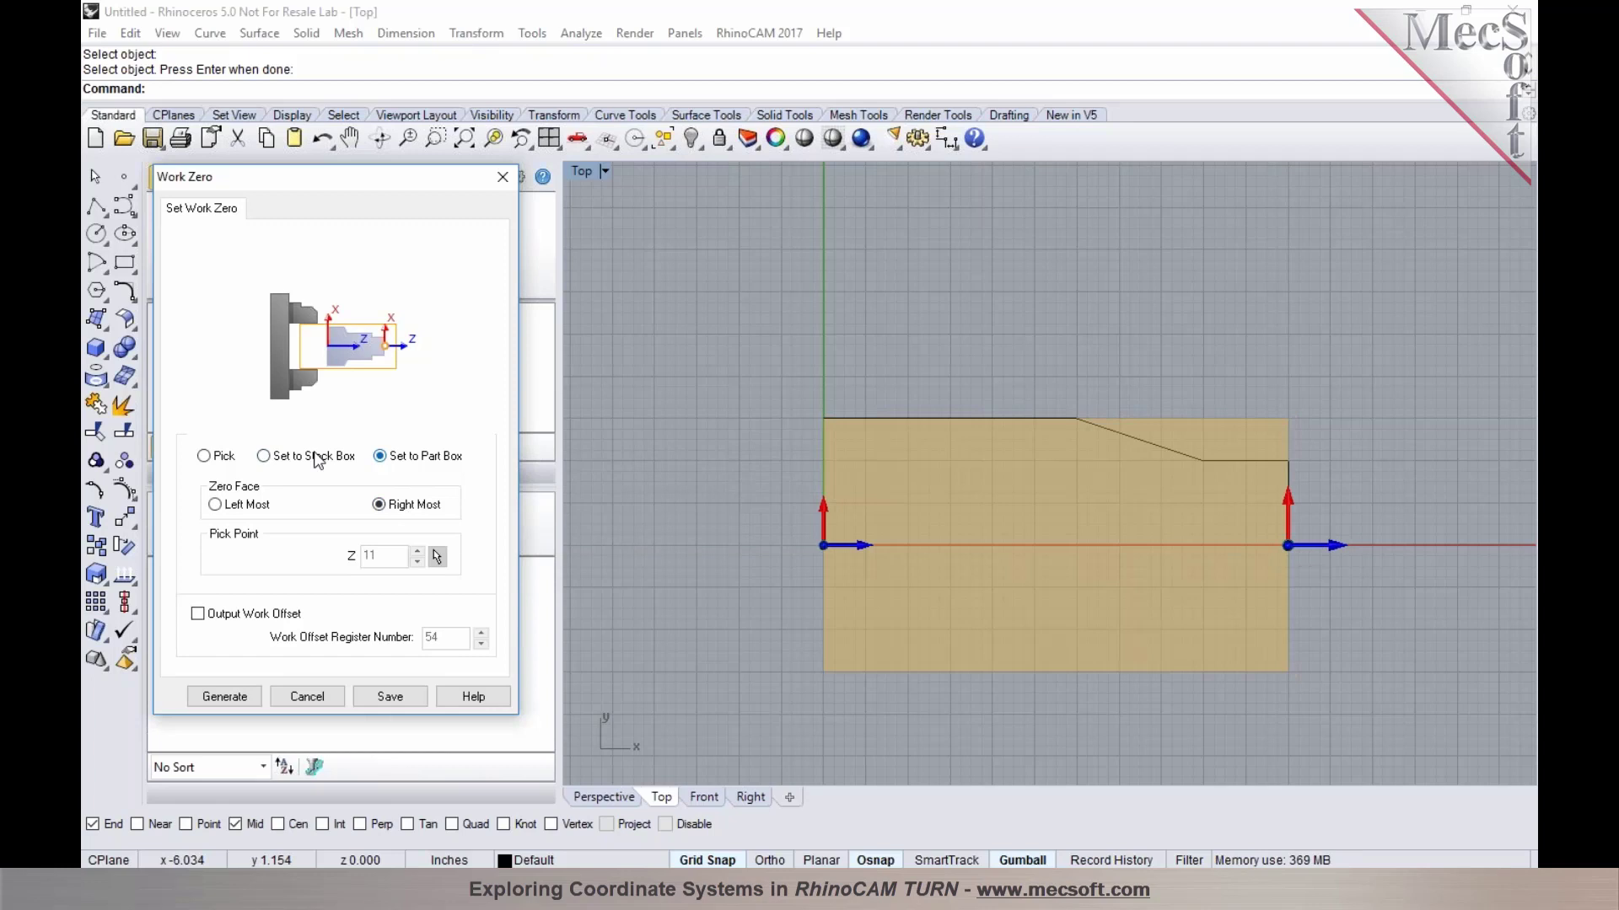
{"action": "left_click", "coordinate": [224, 696]}
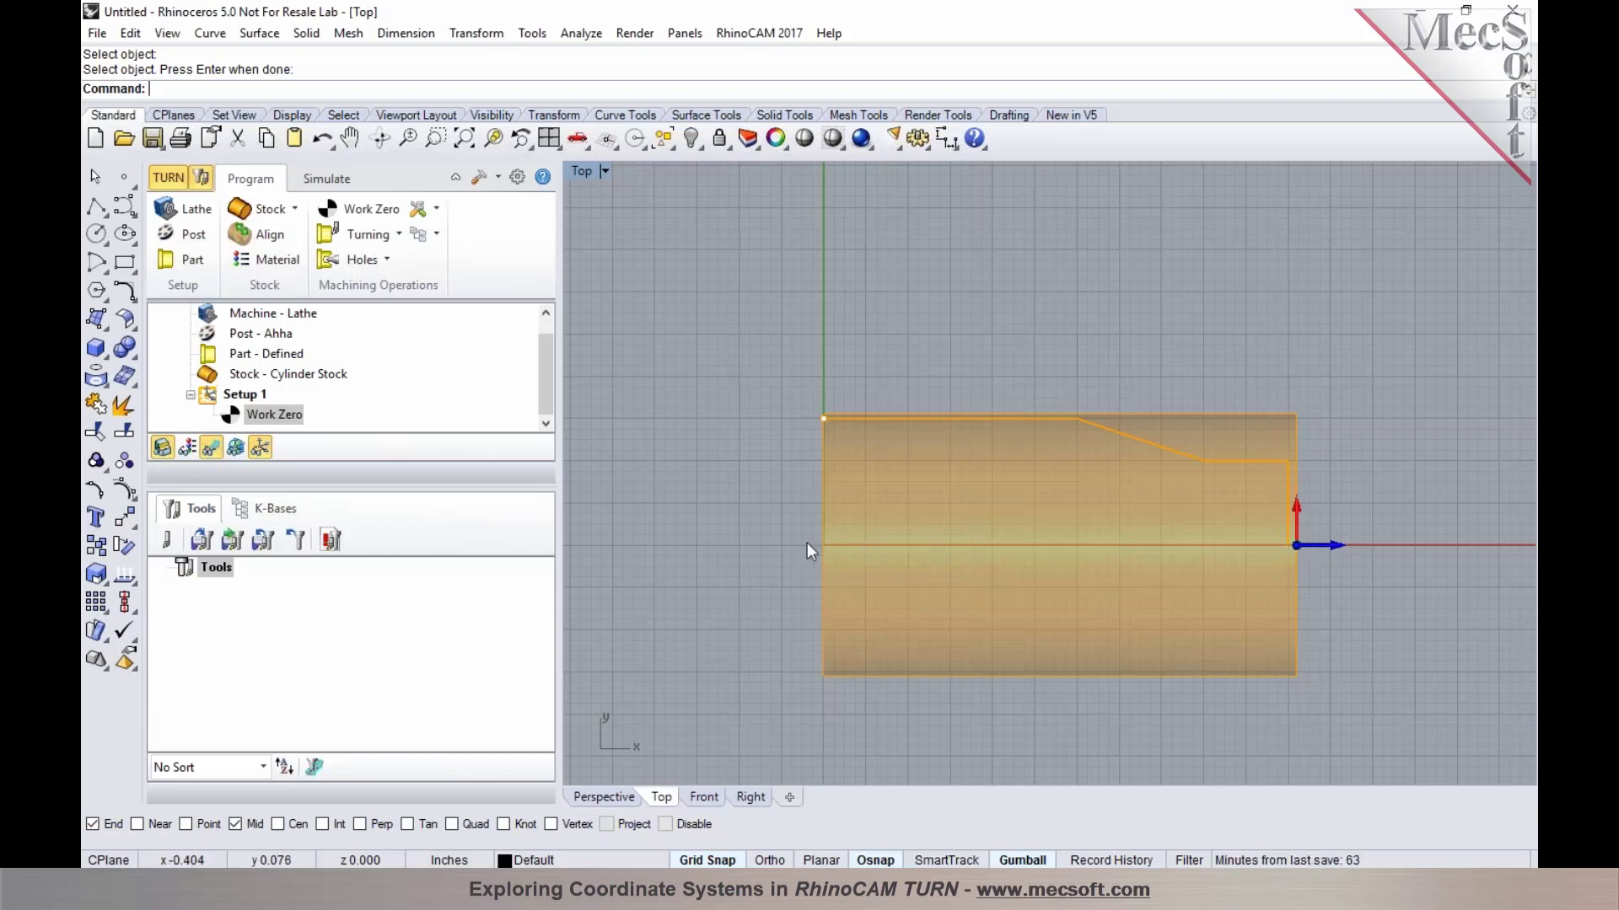
{"action": "left_click", "coordinate": [244, 393]}
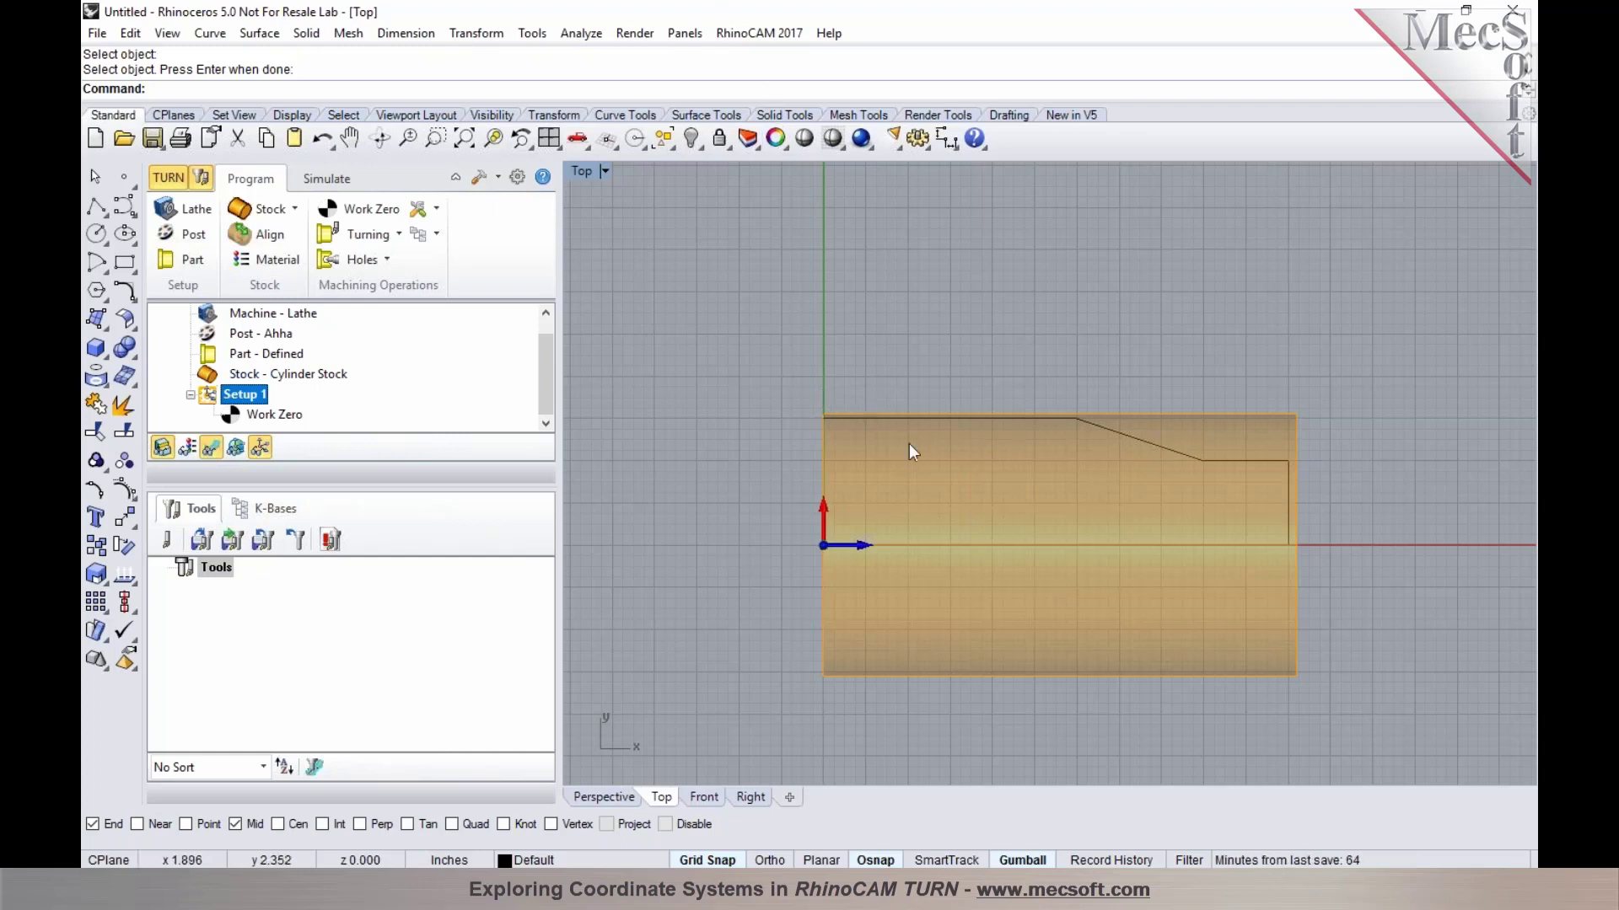
{"action": "scroll", "coordinate": [1003, 440], "scroll_direction": "up", "scroll_amount": 3}
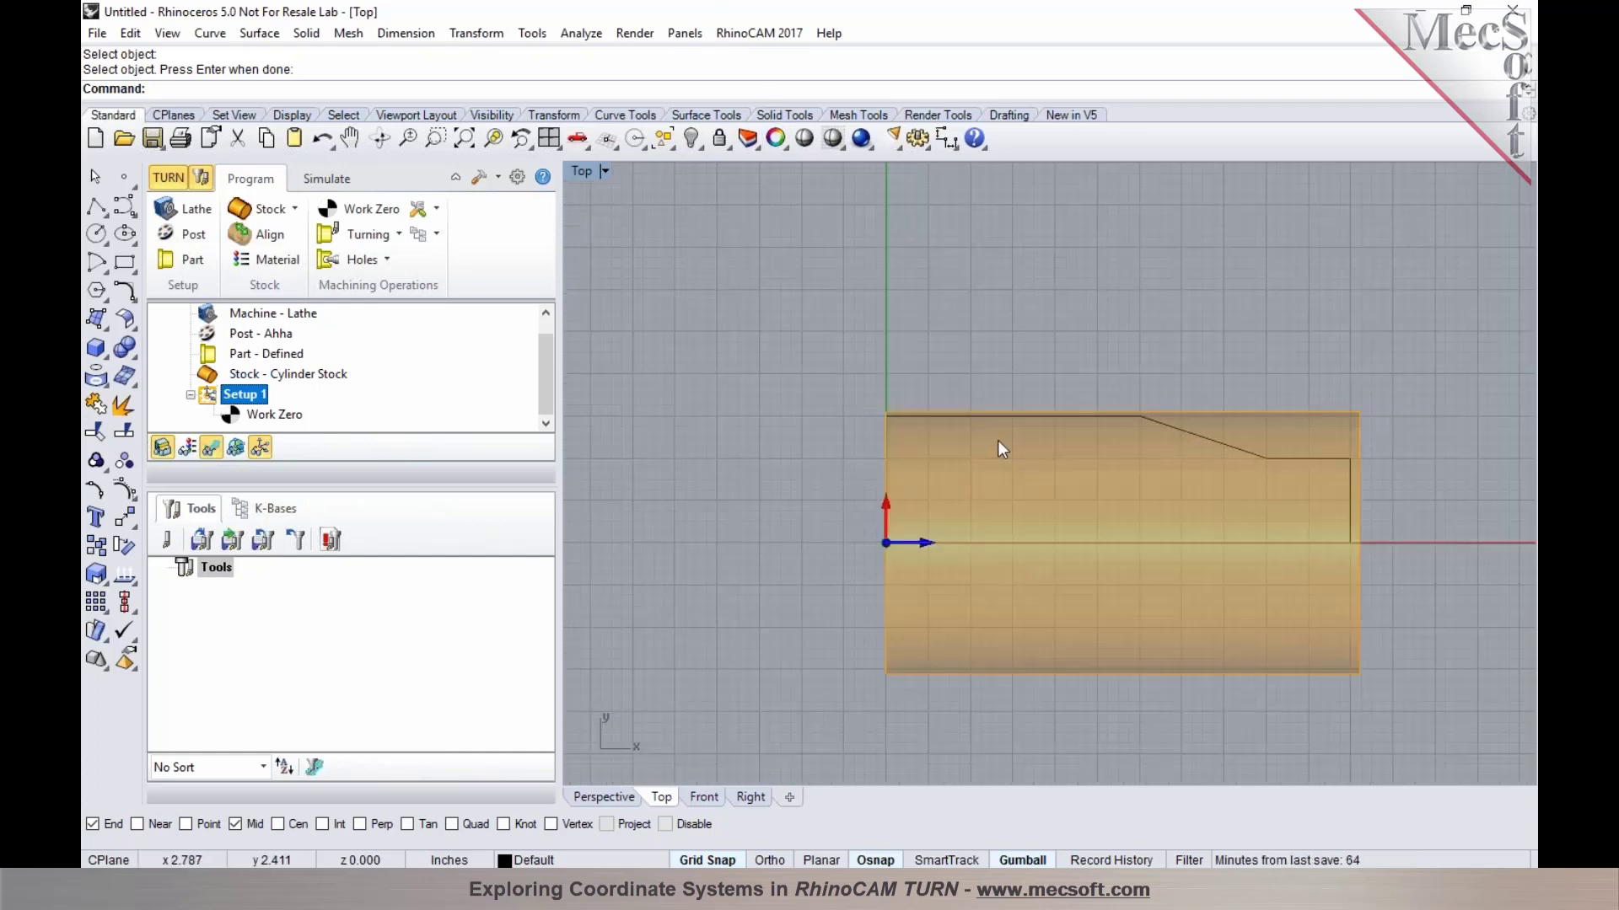
Step: Move the profile curve 11 units left along X with the gumball arrow
{"action": "left_click", "coordinate": [1241, 451]}
{"action": "left_click_drag", "start_coordinate": [1190, 478], "coordinate": [722, 452]}
{"action": "key", "text": "Escape"}
{"action": "scroll", "coordinate": [1035, 493], "scroll_direction": "down", "scroll_amount": 1}
{"action": "scroll", "coordinate": [990, 509], "scroll_direction": "up", "scroll_amount": 1}
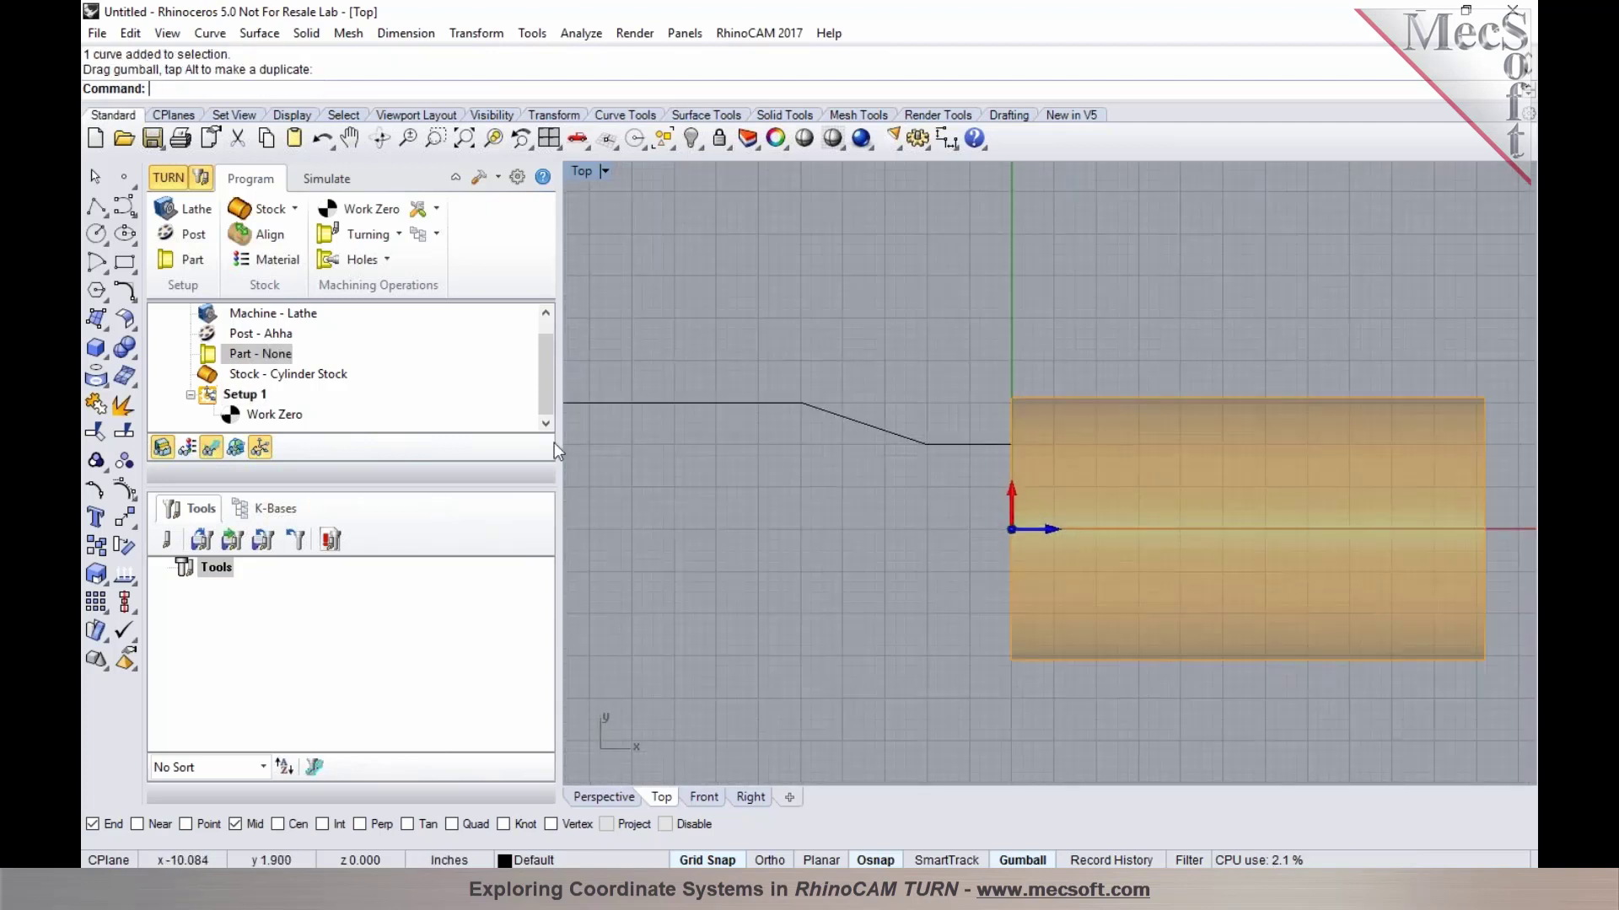
Step: Hide the stock display and drag the profile back right along the X axis
{"action": "left_click", "coordinate": [259, 314]}
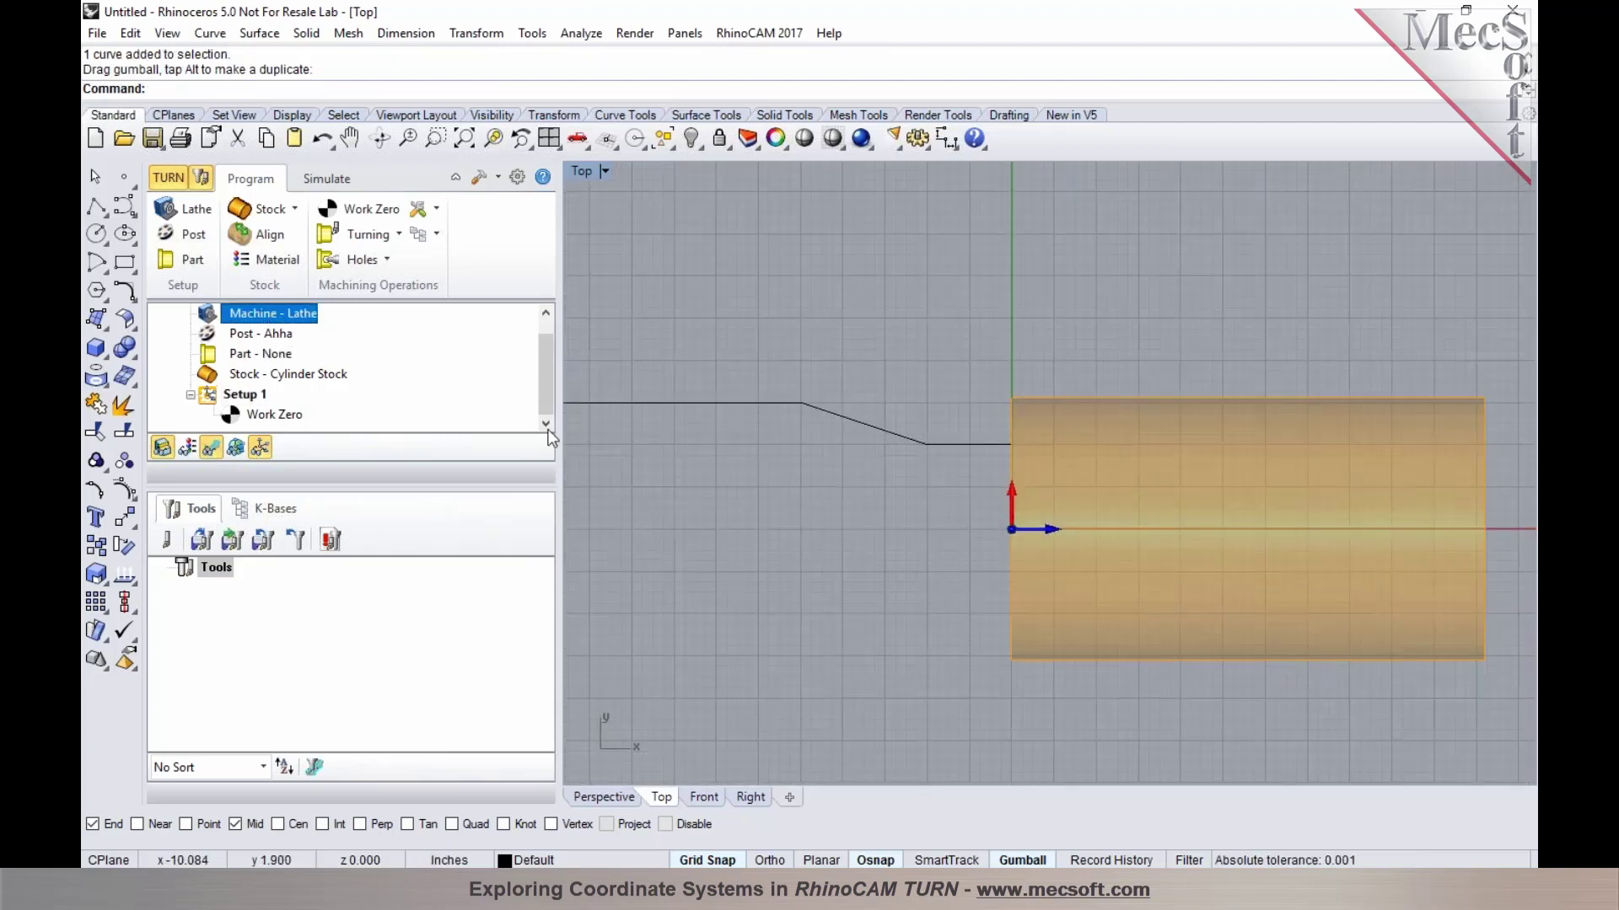
{"action": "left_click", "coordinate": [162, 447]}
{"action": "scroll", "coordinate": [1090, 493], "scroll_direction": "down", "scroll_amount": 5}
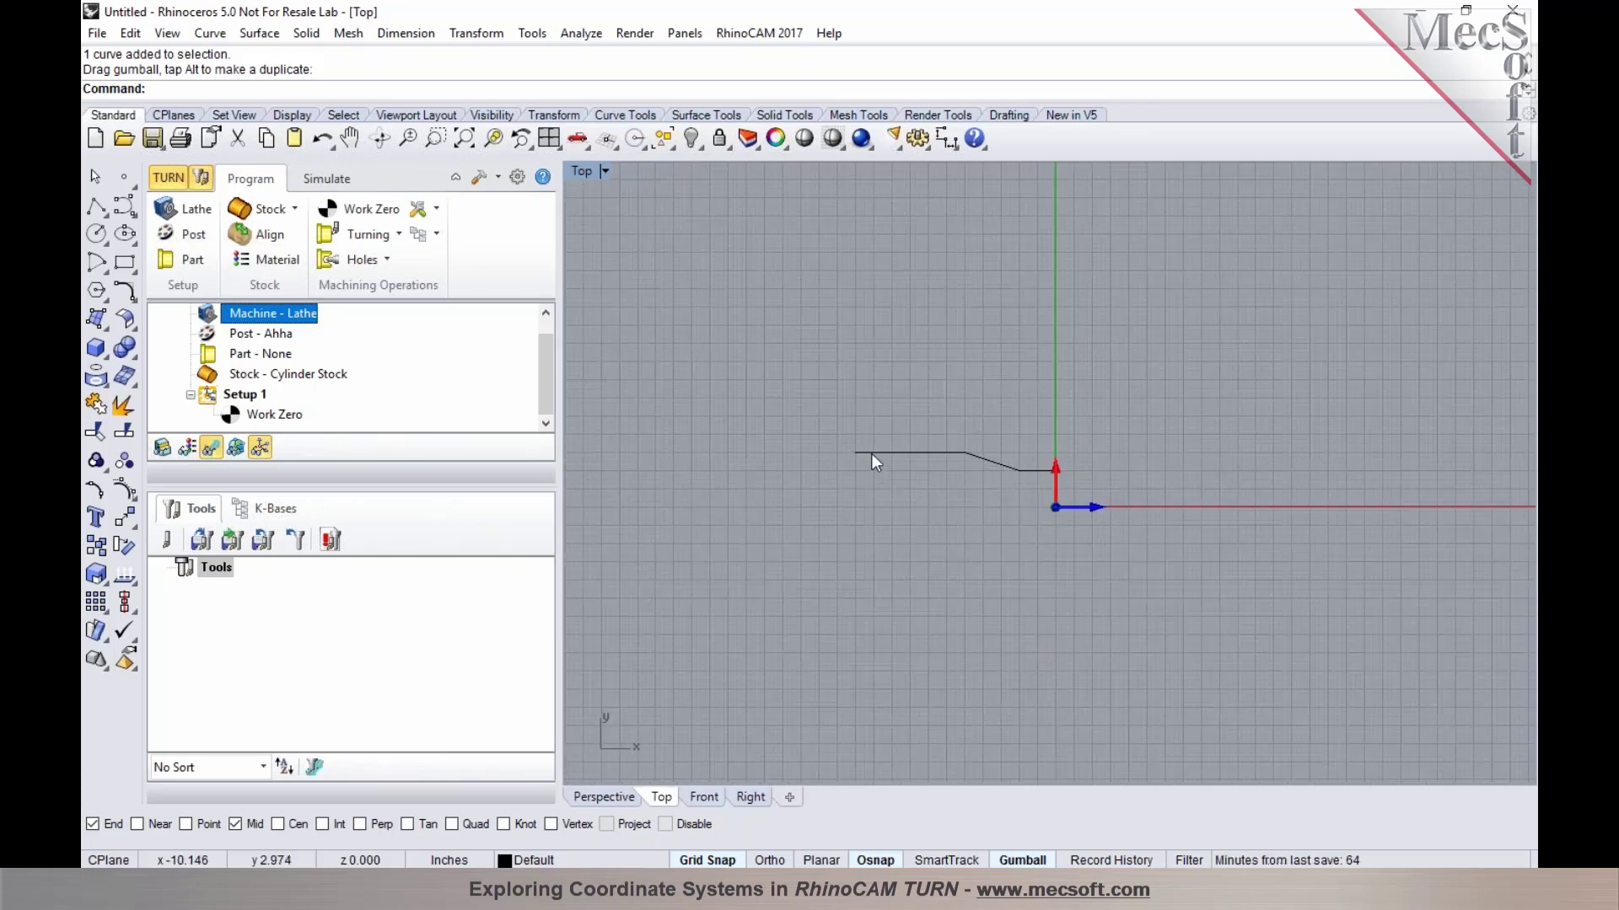
{"action": "left_click", "coordinate": [871, 454]}
{"action": "left_click_drag", "start_coordinate": [1022, 480], "coordinate": [1224, 492]}
{"action": "key", "text": "Escape"}
{"action": "scroll", "coordinate": [1212, 478], "scroll_direction": "up", "scroll_amount": 5}
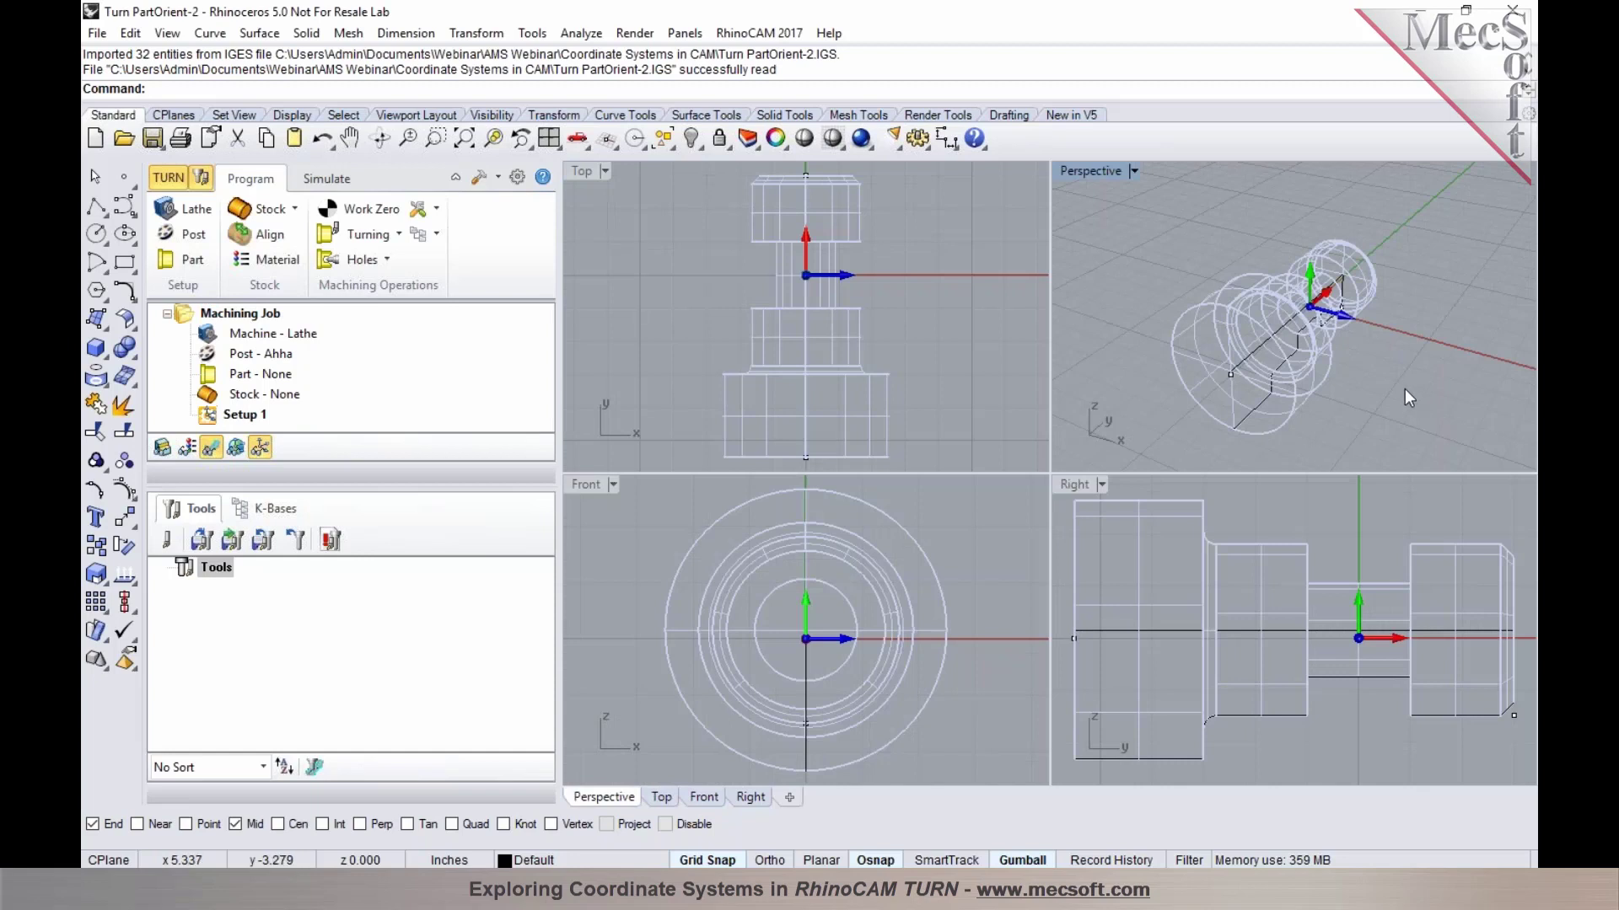
Step: Set the Top and Perspective viewports to Shaded display, restoring the four-view layout
{"action": "double_click", "coordinate": [581, 171]}
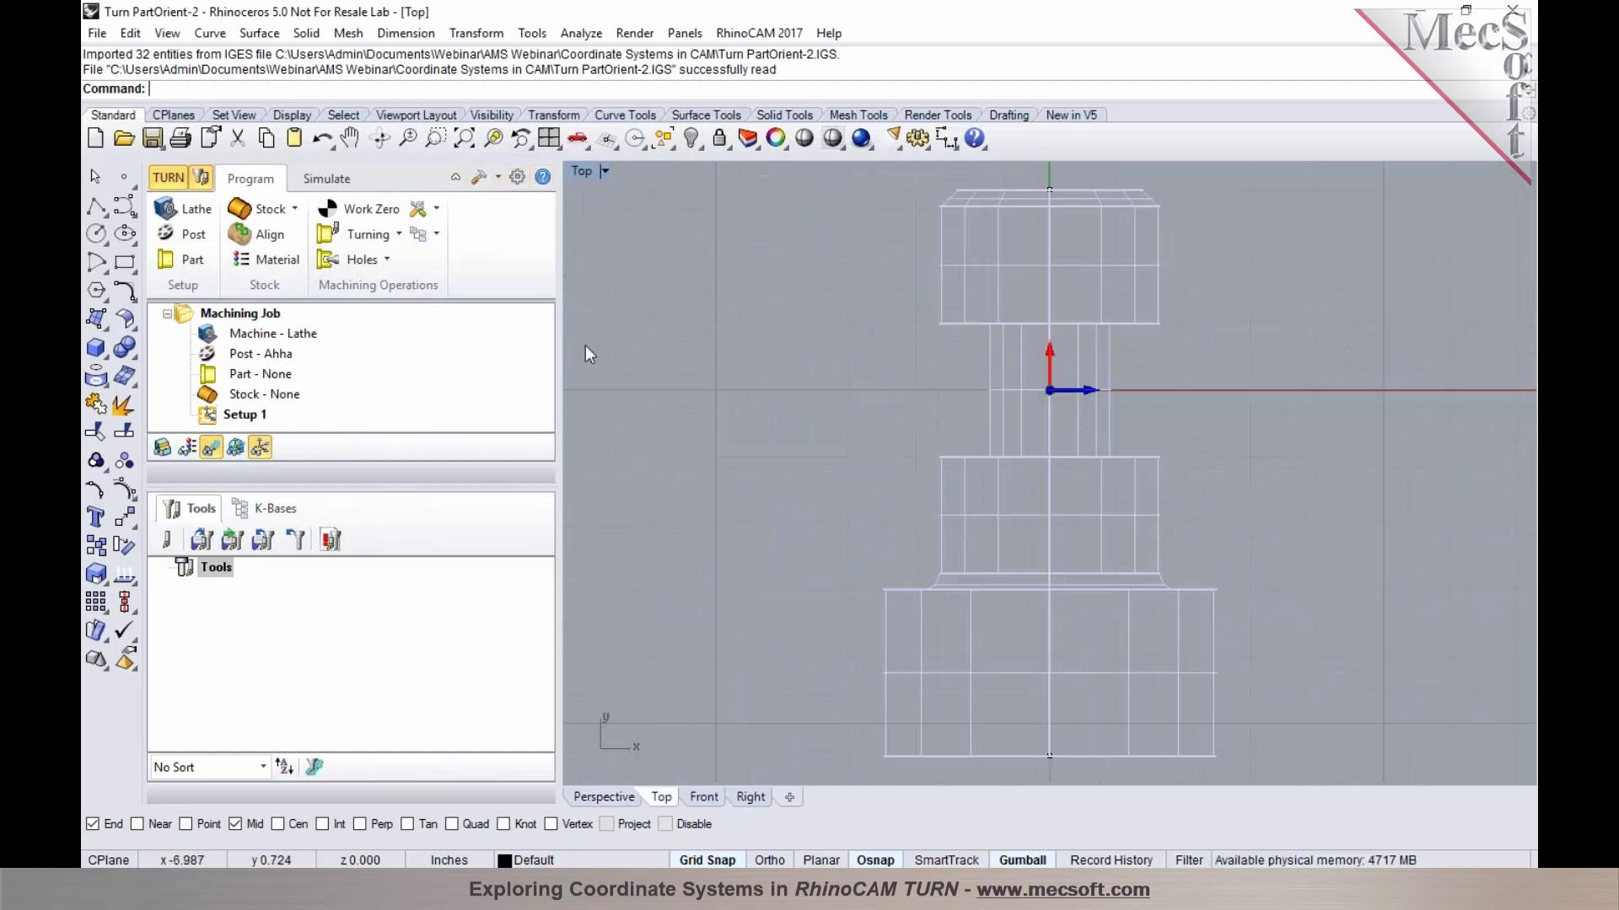
{"action": "scroll", "coordinate": [777, 397], "scroll_direction": "down", "scroll_amount": 3}
{"action": "left_click", "coordinate": [832, 137]}
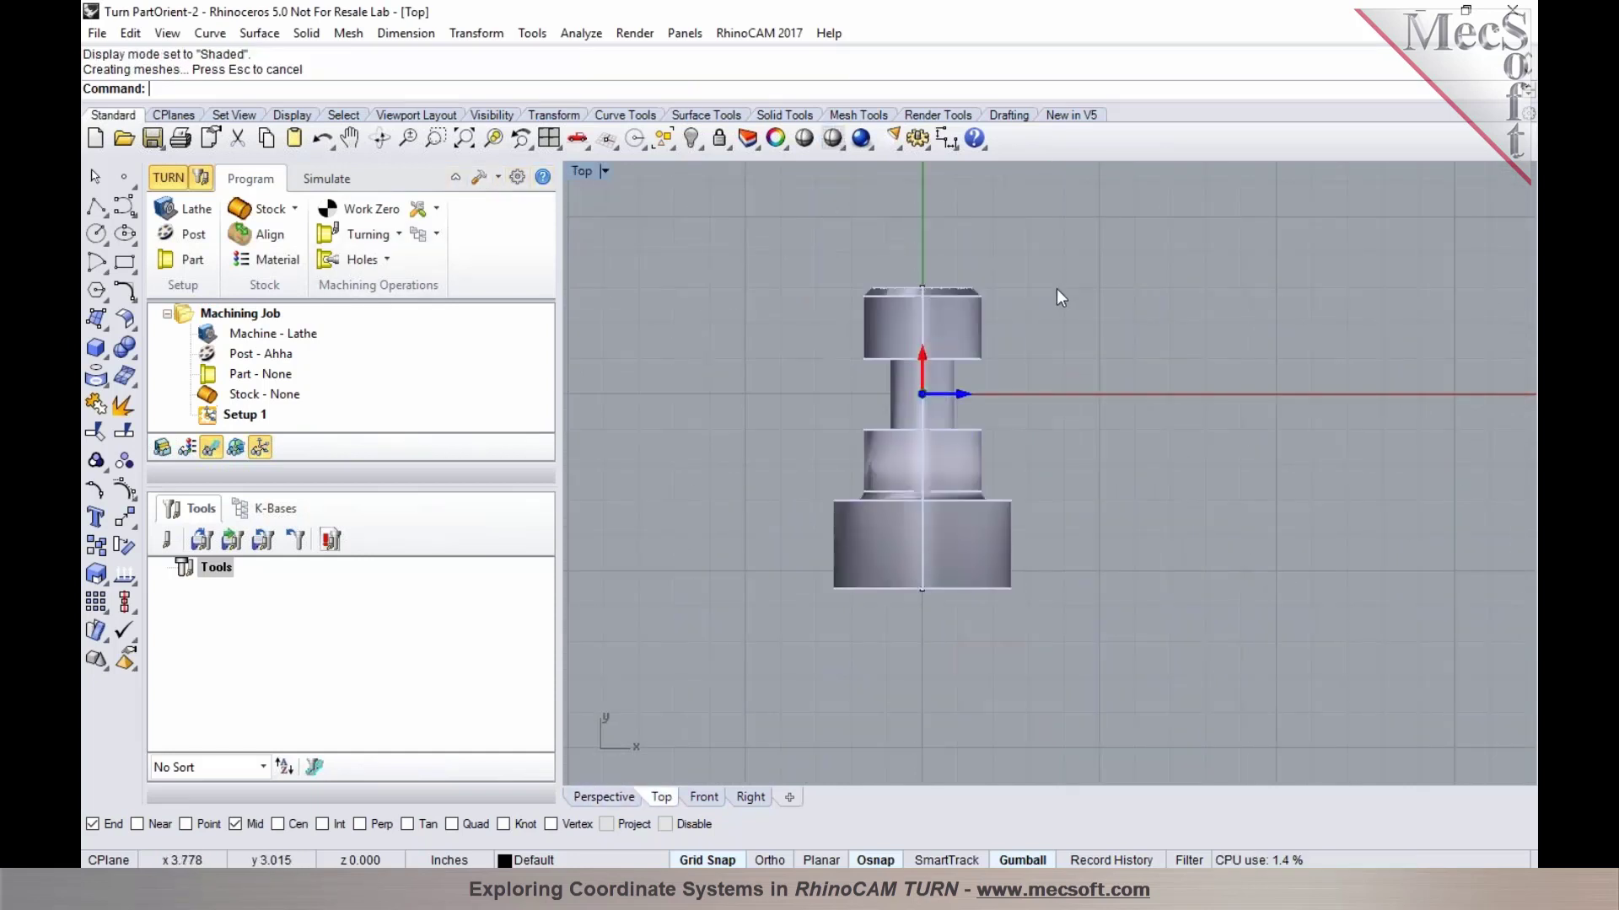
{"action": "left_click", "coordinate": [549, 138]}
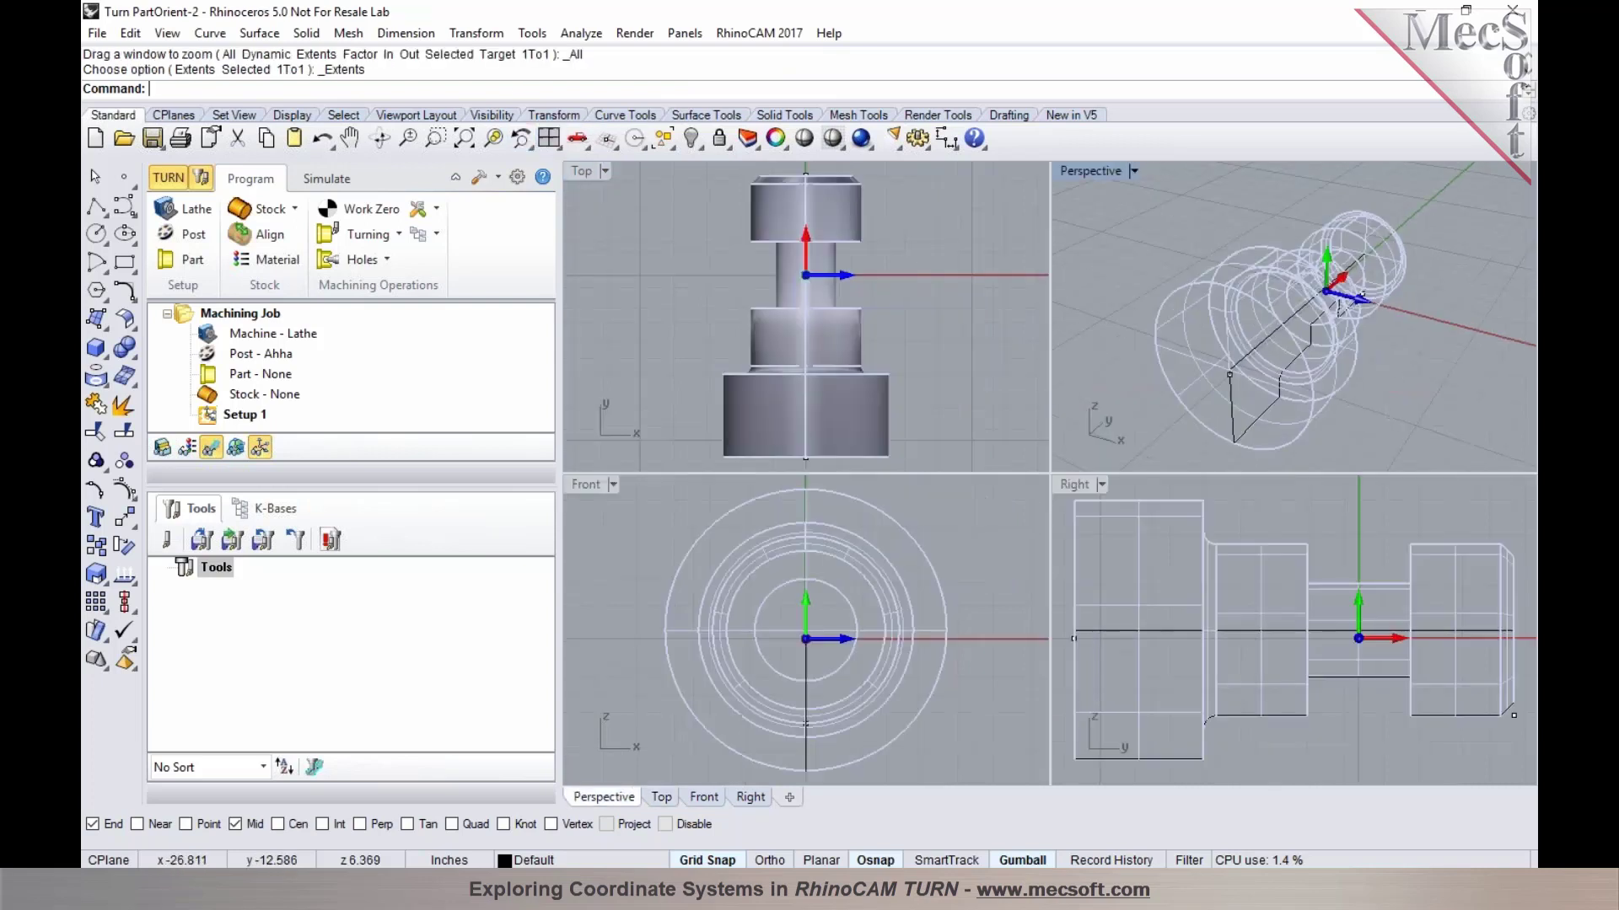
{"action": "left_click", "coordinate": [832, 137]}
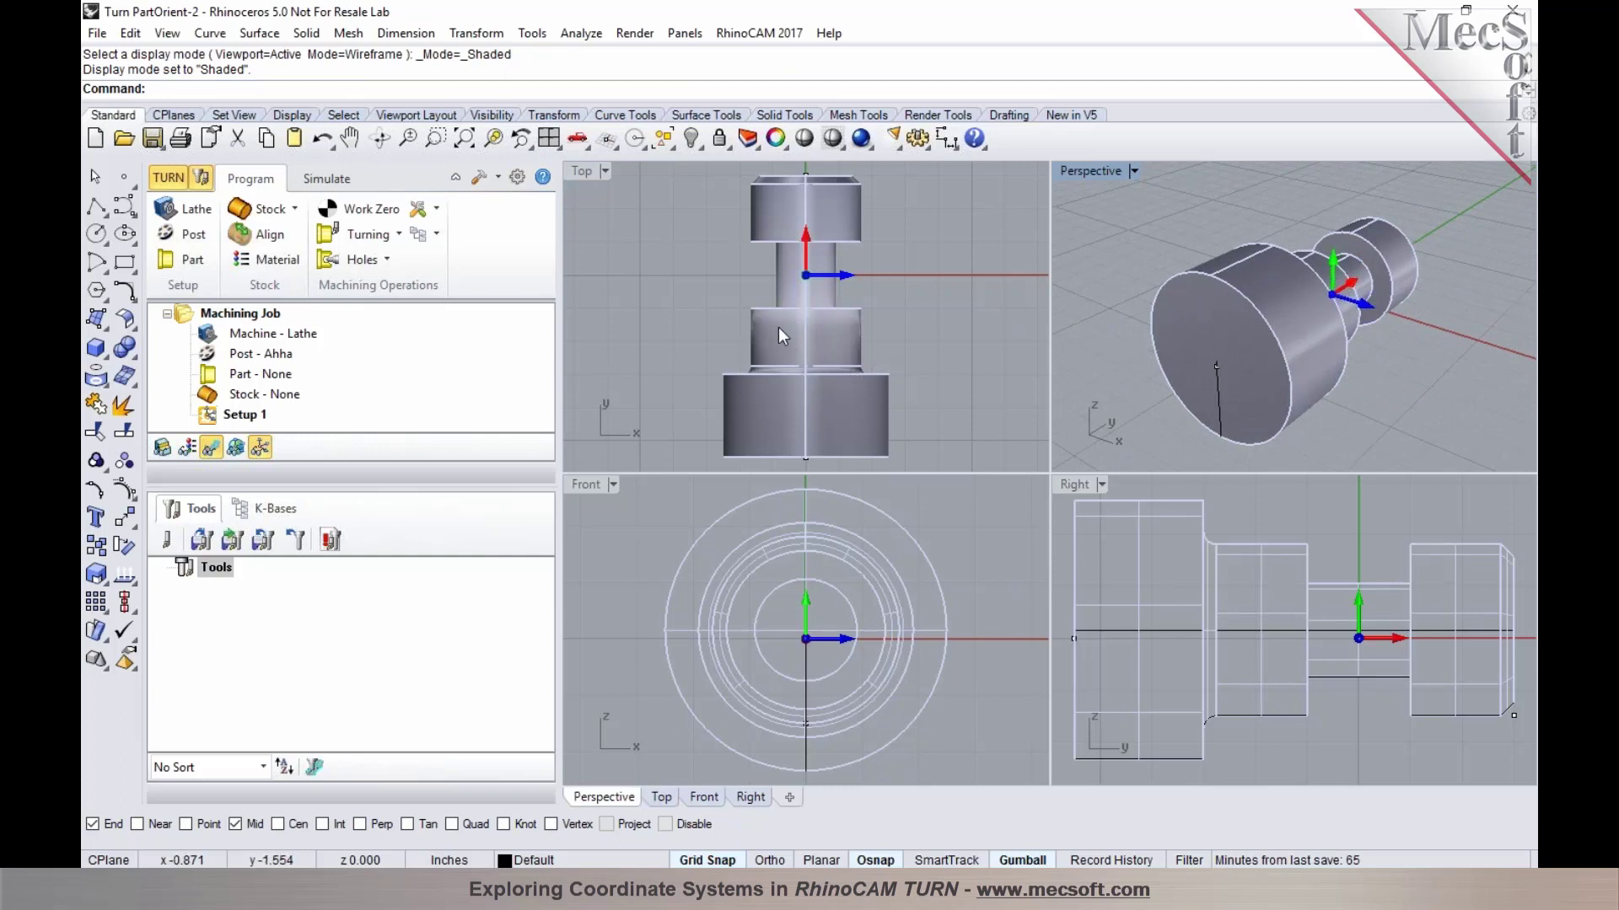
Step: Window-select the whole part and rotate it 90 degrees so its axis lies along X
{"action": "scroll", "coordinate": [777, 328], "scroll_direction": "down", "scroll_amount": 3}
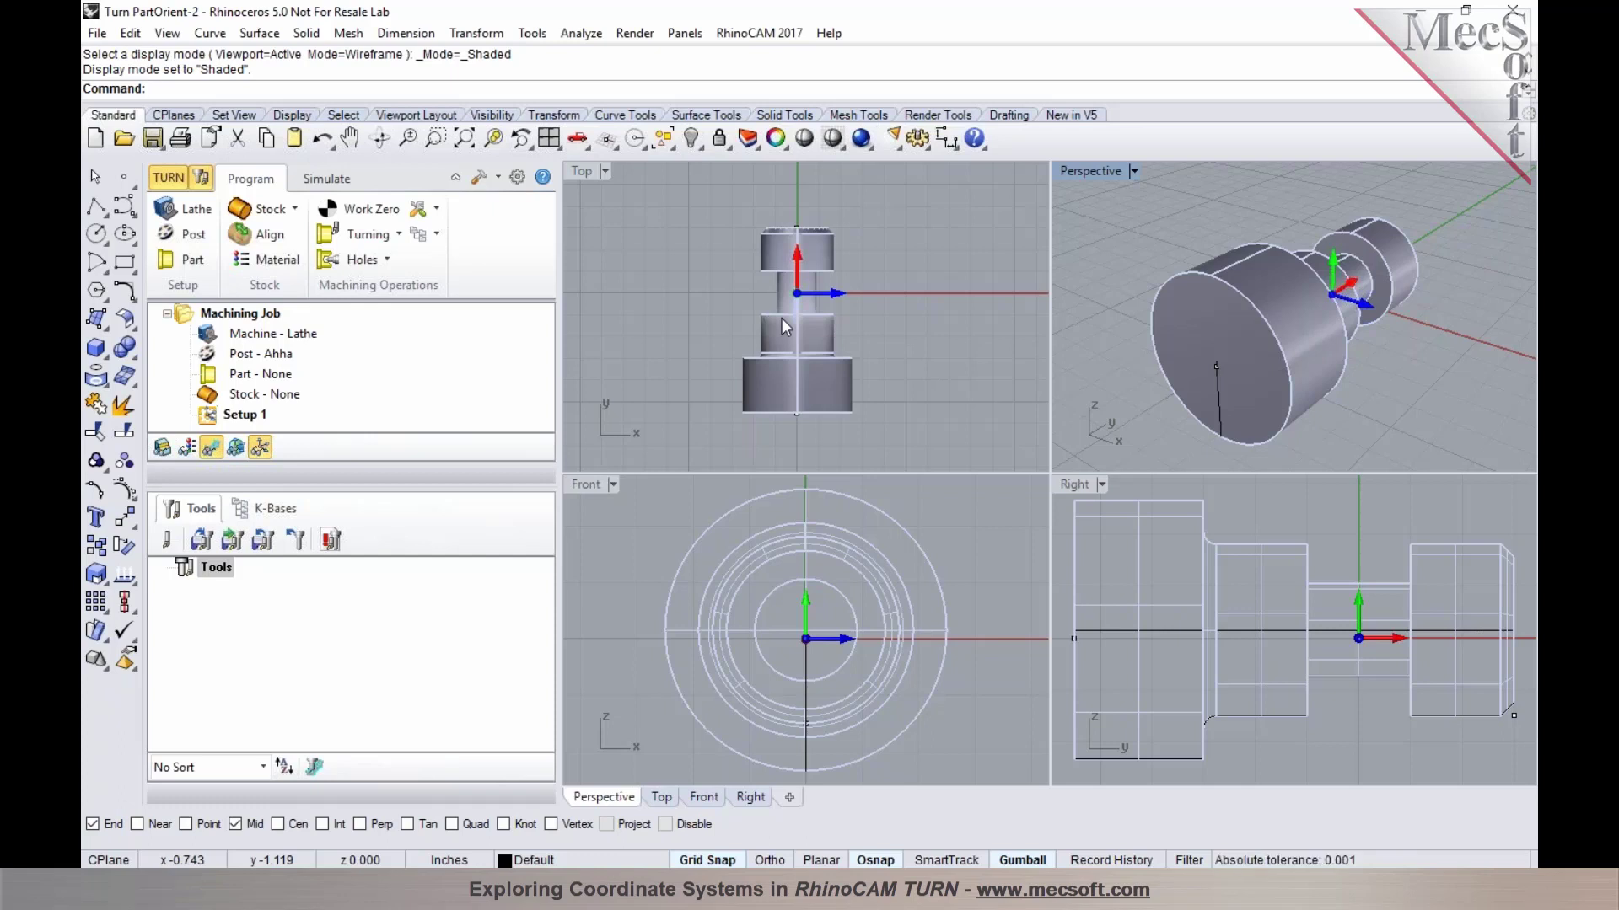
{"action": "left_click_drag", "start_coordinate": [676, 196], "coordinate": [878, 439]}
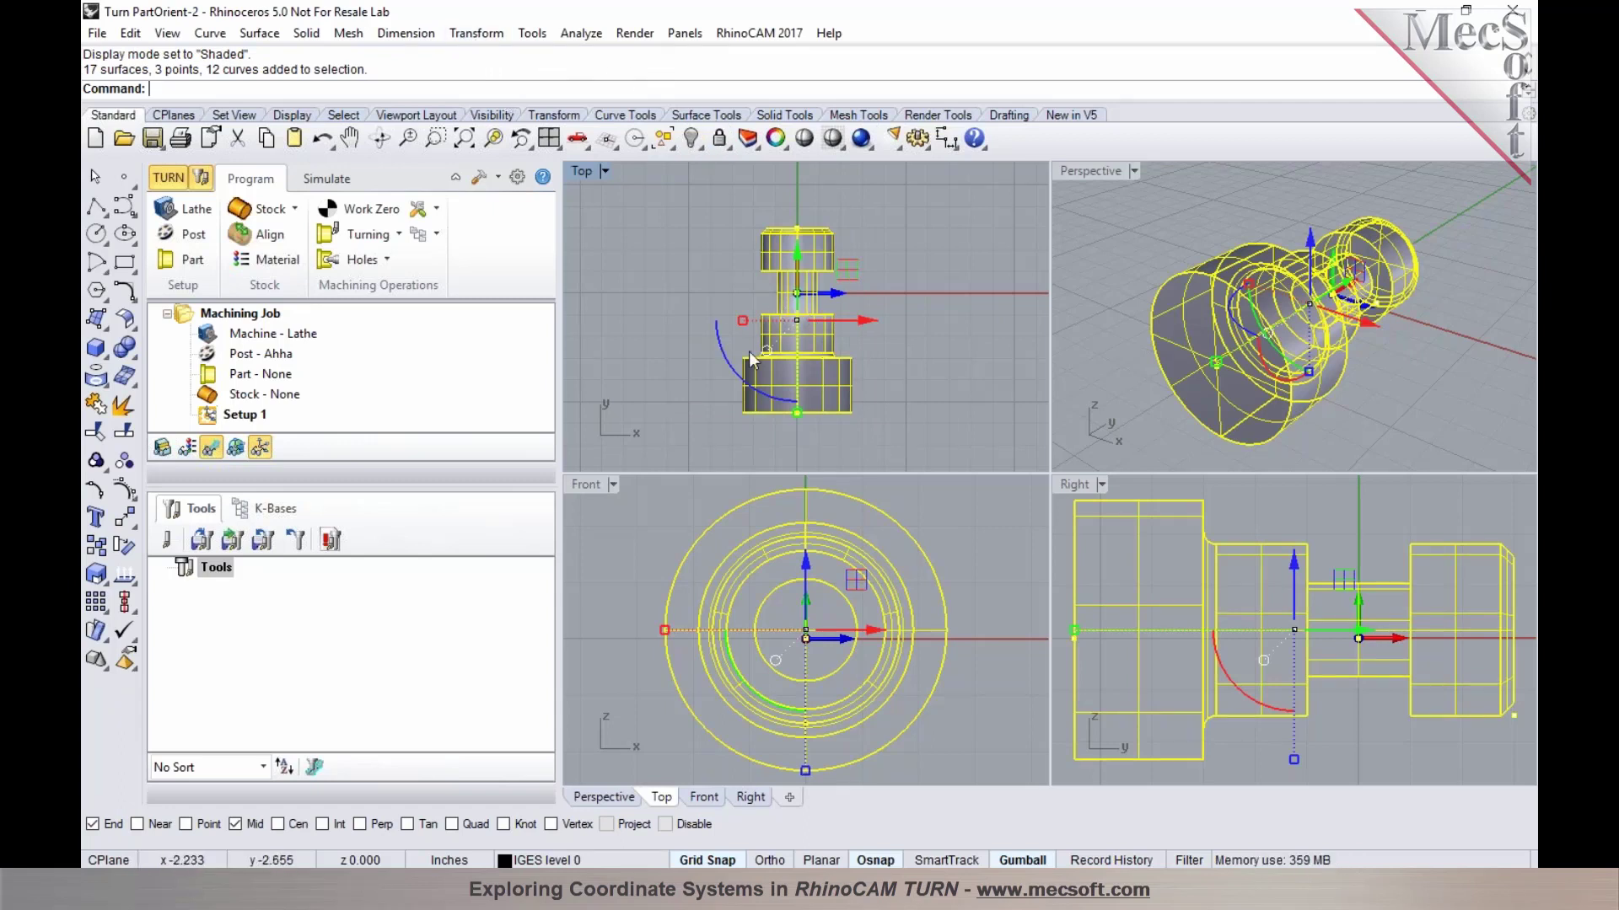
{"action": "left_click_drag", "start_coordinate": [751, 384], "coordinate": [672, 235]}
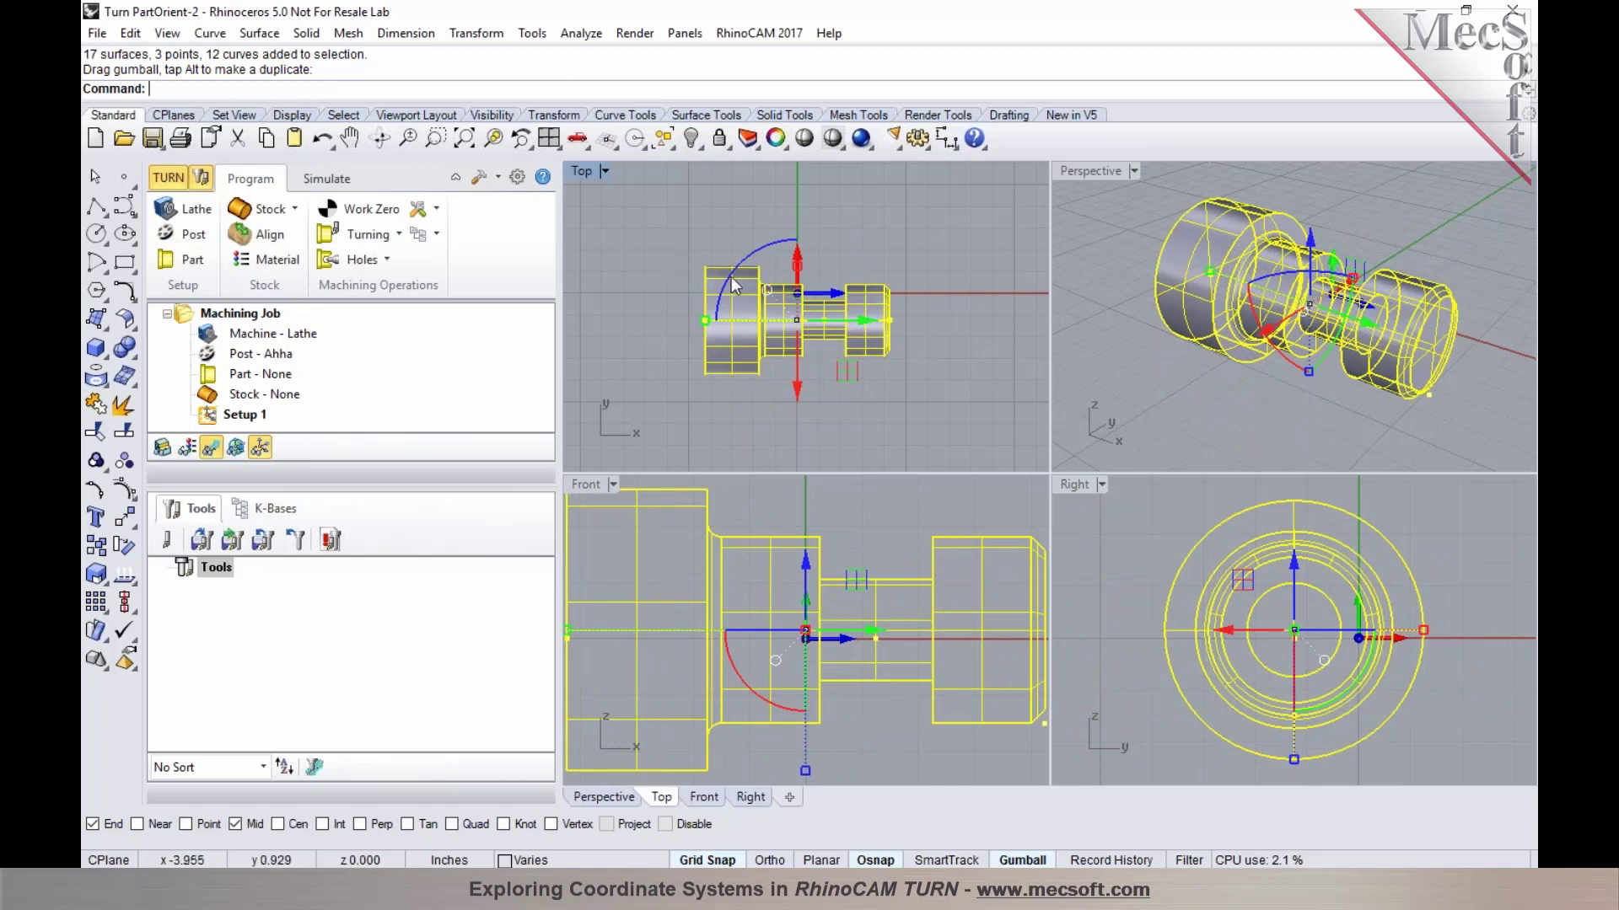
{"action": "right_click_drag", "start_coordinate": [1298, 354], "coordinate": [1395, 352]}
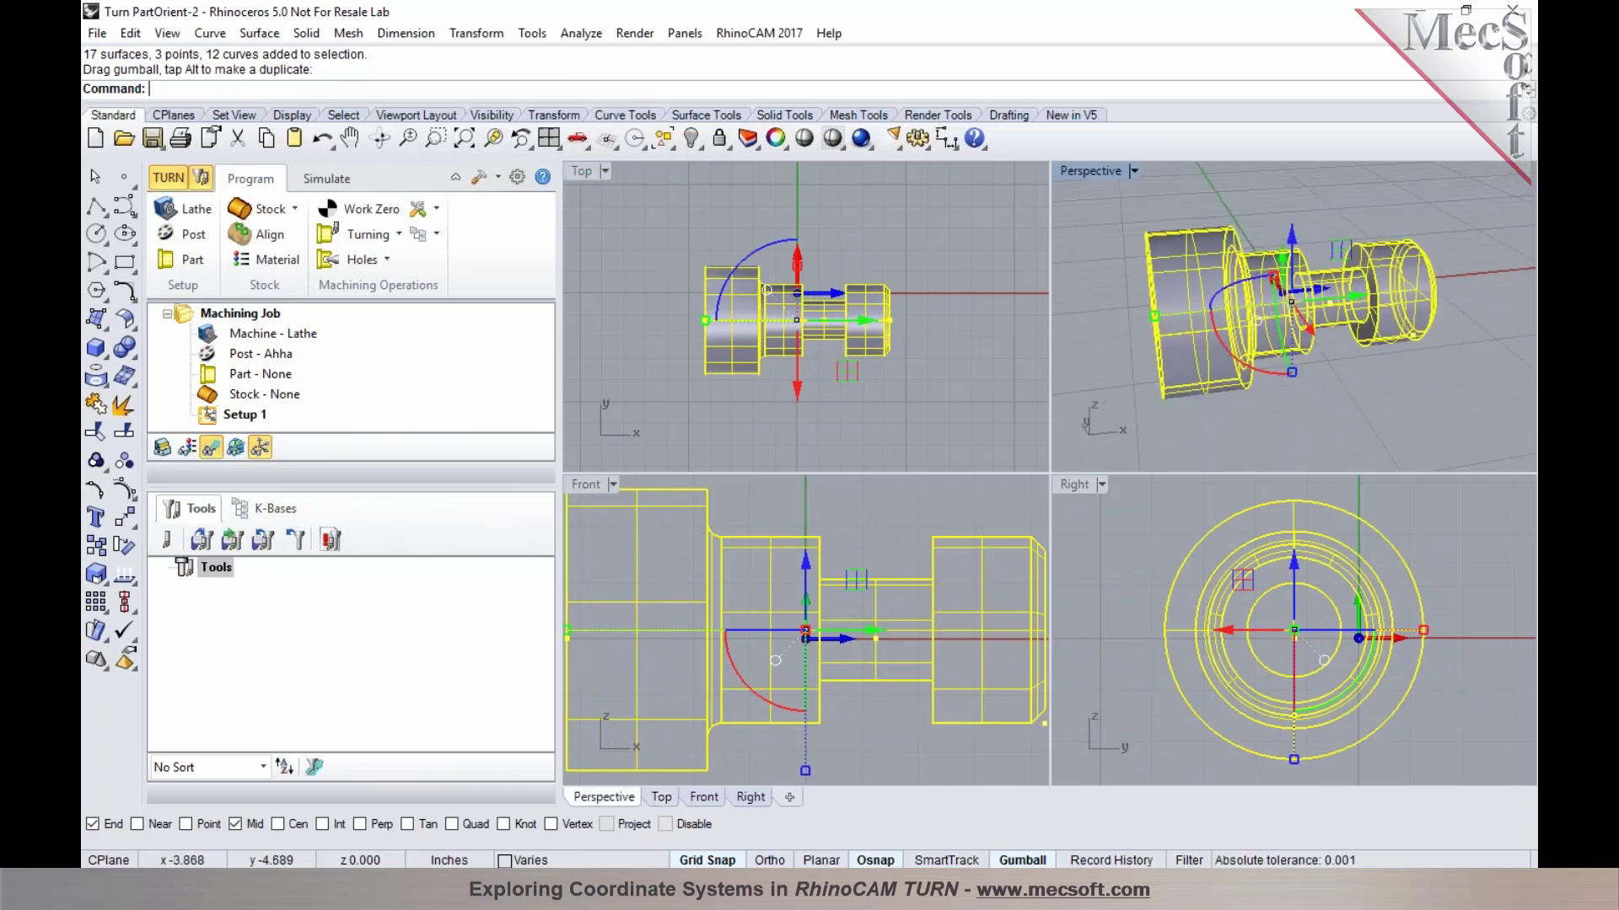
{"action": "right_click_drag", "start_coordinate": [1201, 379], "coordinate": [1166, 358]}
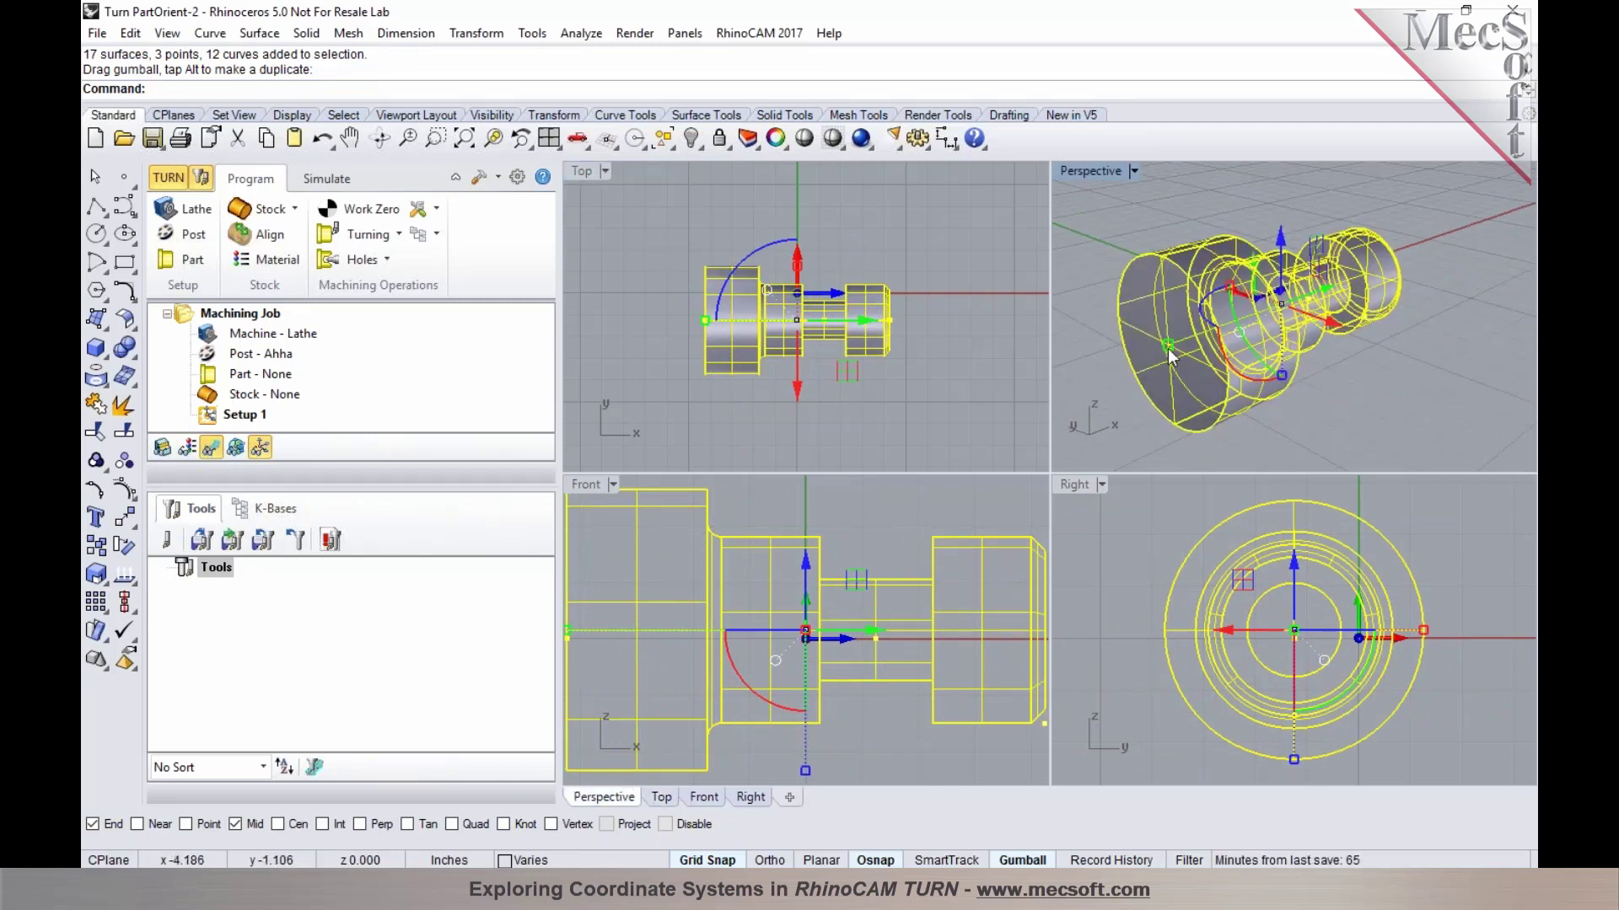
{"action": "key", "text": "ctrl+z"}
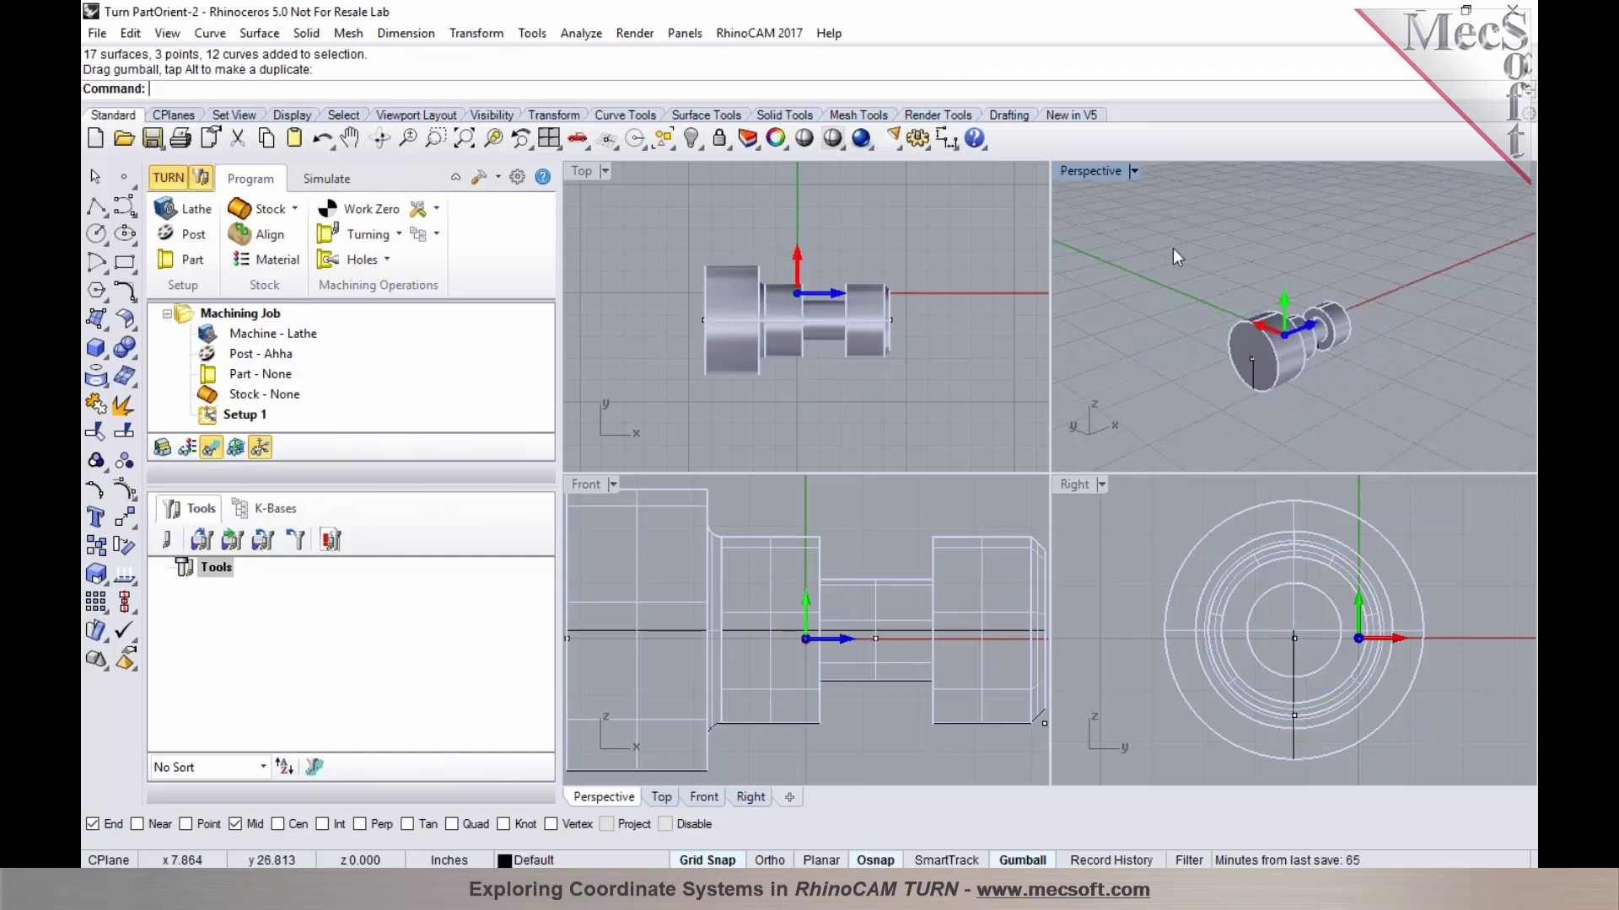
{"action": "key", "text": "ctrl+z"}
{"action": "scroll", "coordinate": [1374, 417], "scroll_direction": "up", "scroll_amount": 2}
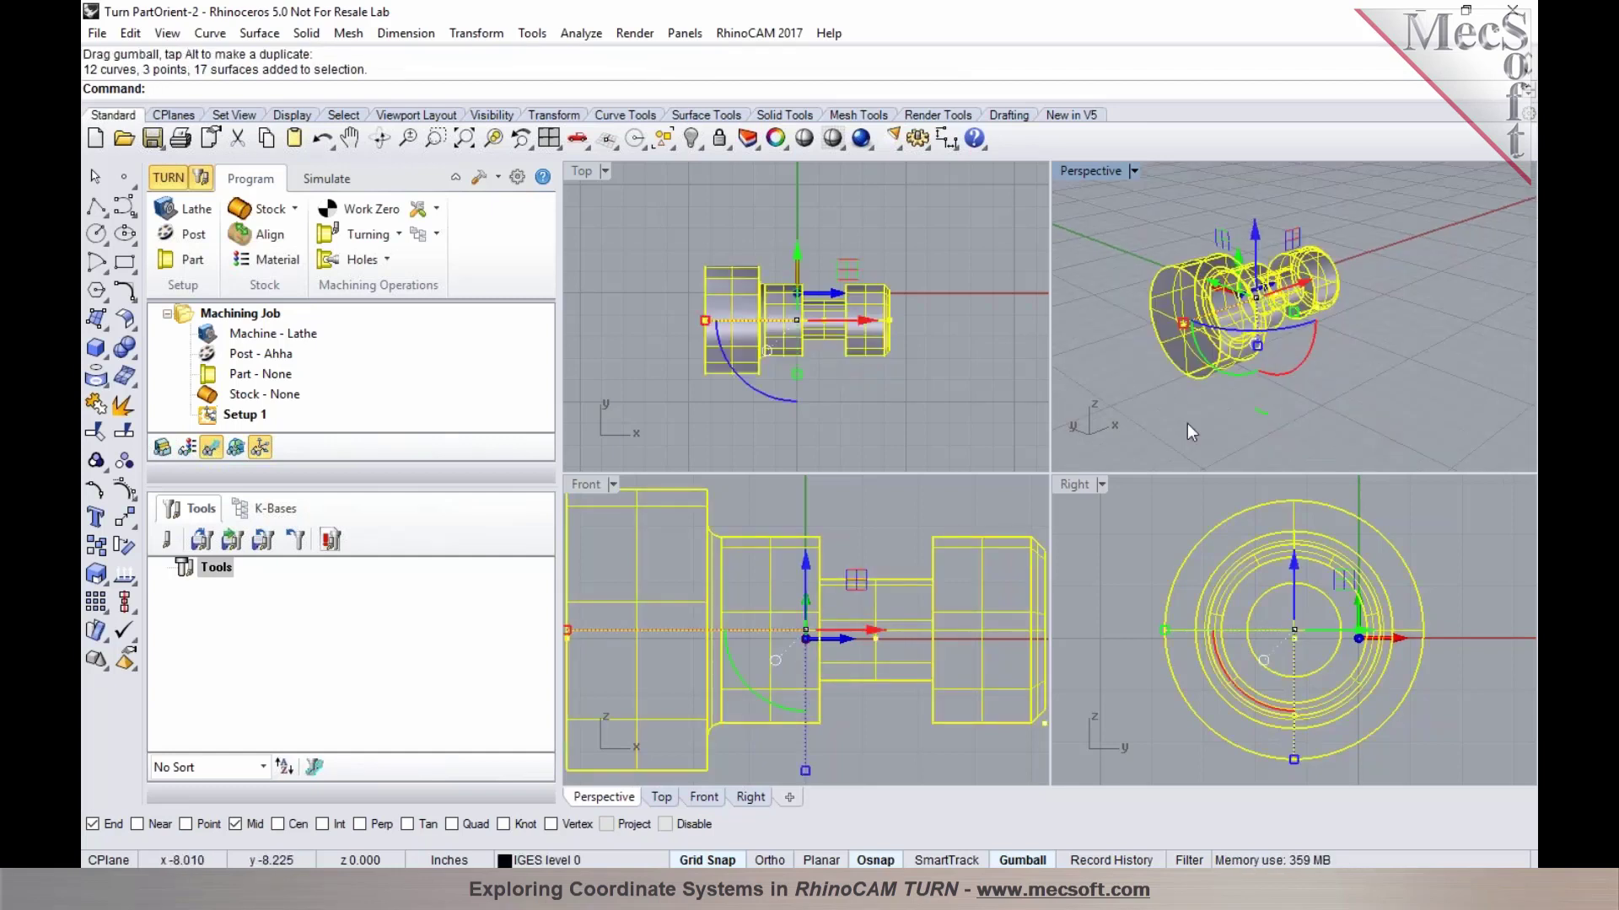
Step: Move the part from its large end face centre to the origin using Cen snap only
{"action": "left_click", "coordinate": [476, 33]}
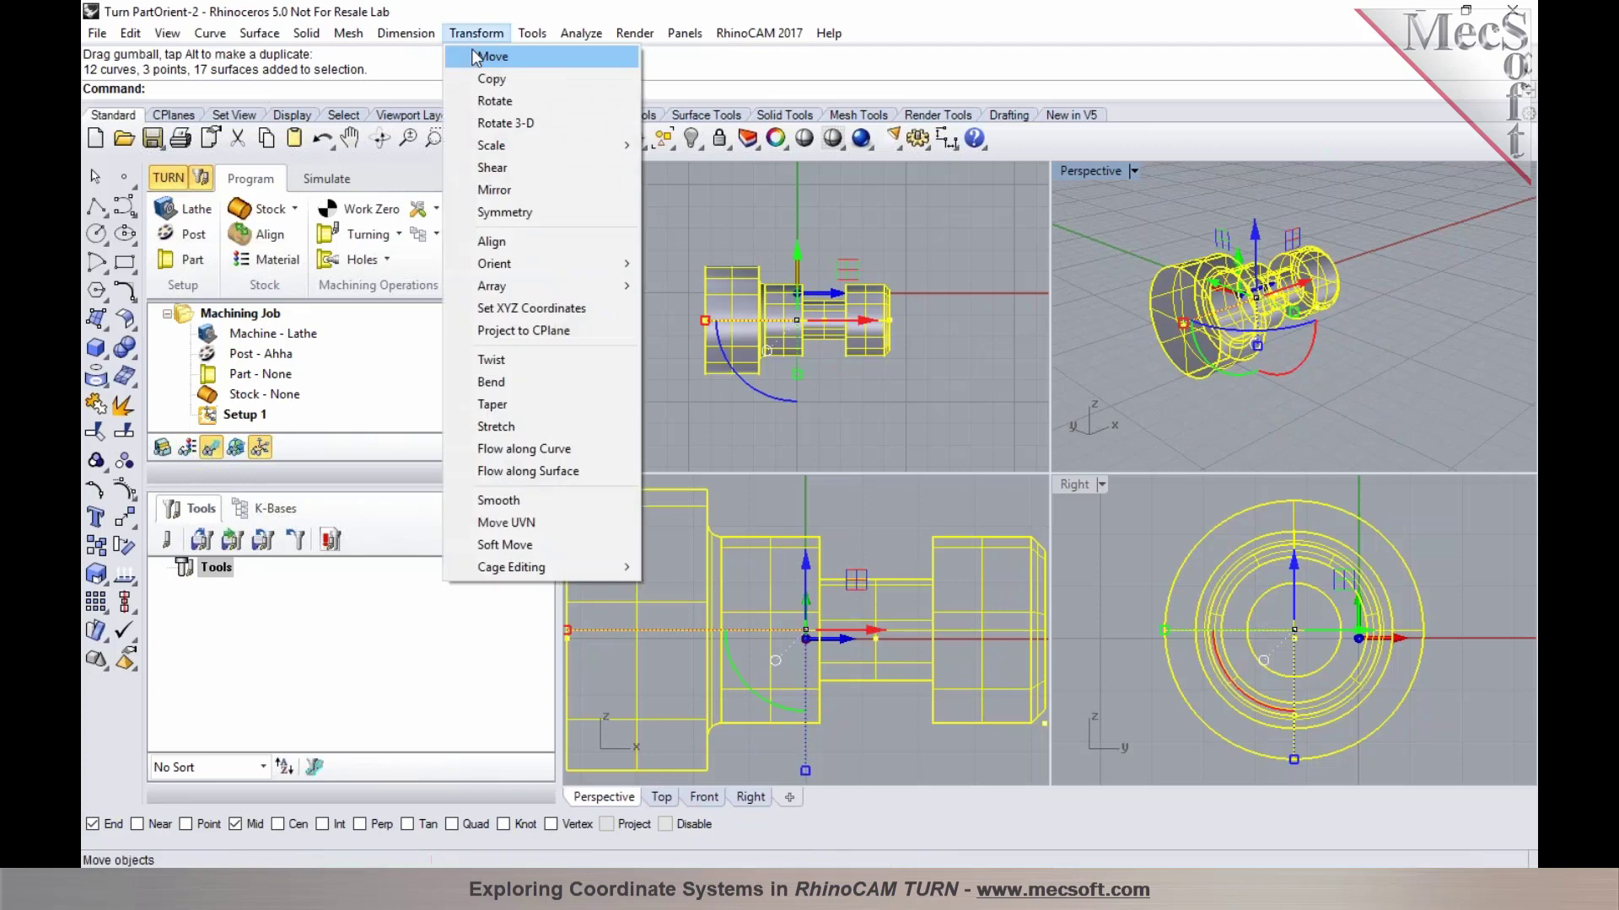
{"action": "left_click", "coordinate": [473, 58]}
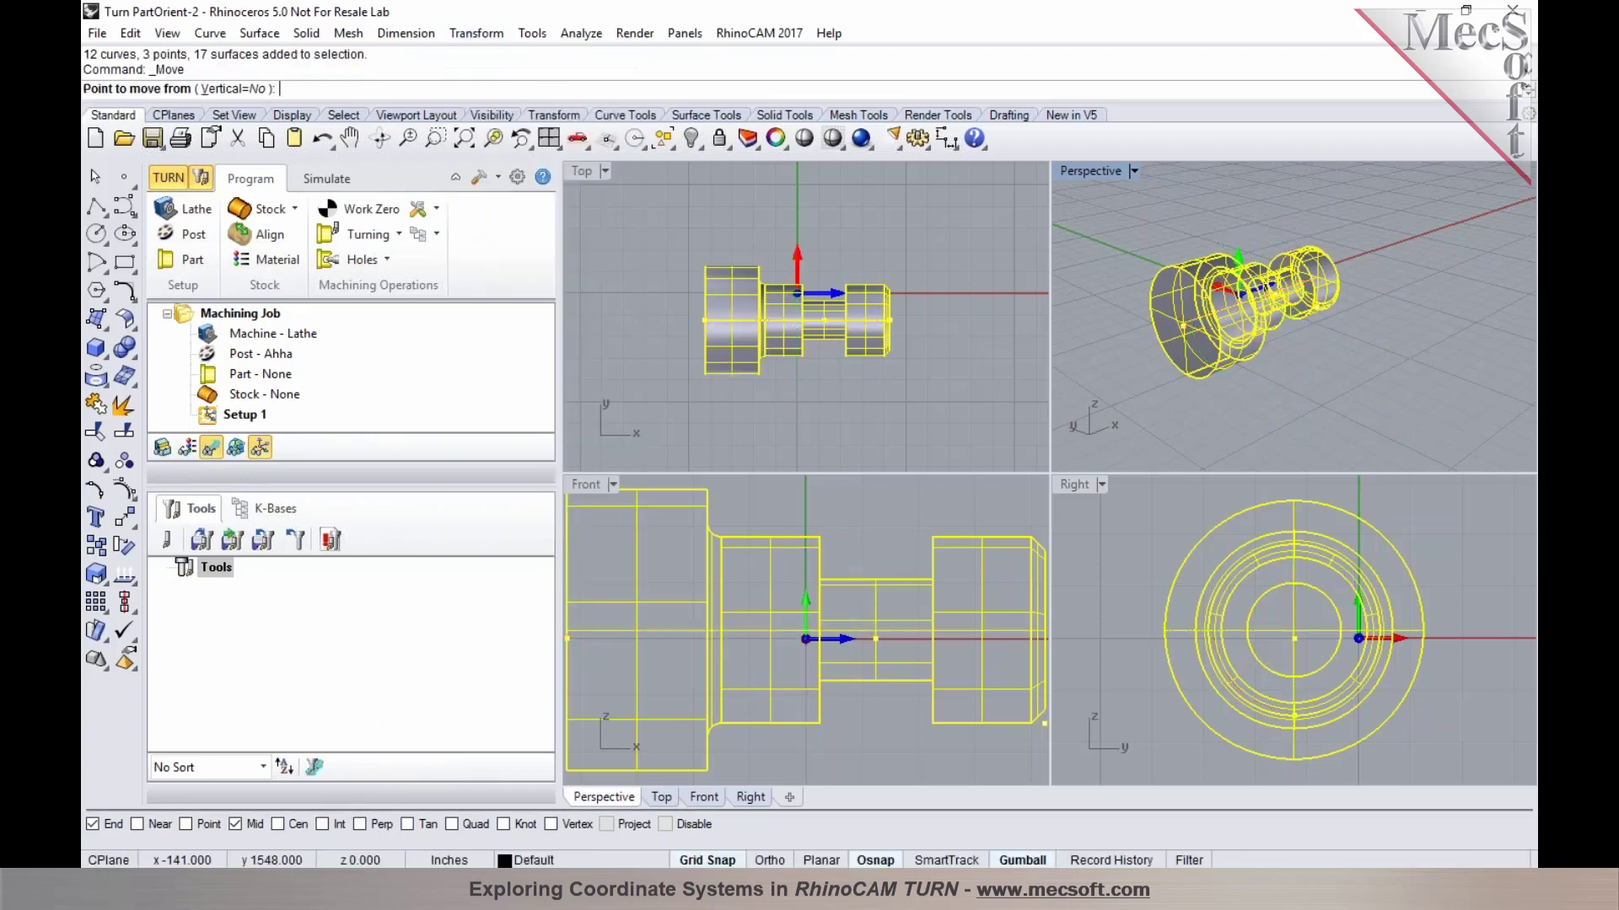
{"action": "right_click", "coordinate": [278, 824]}
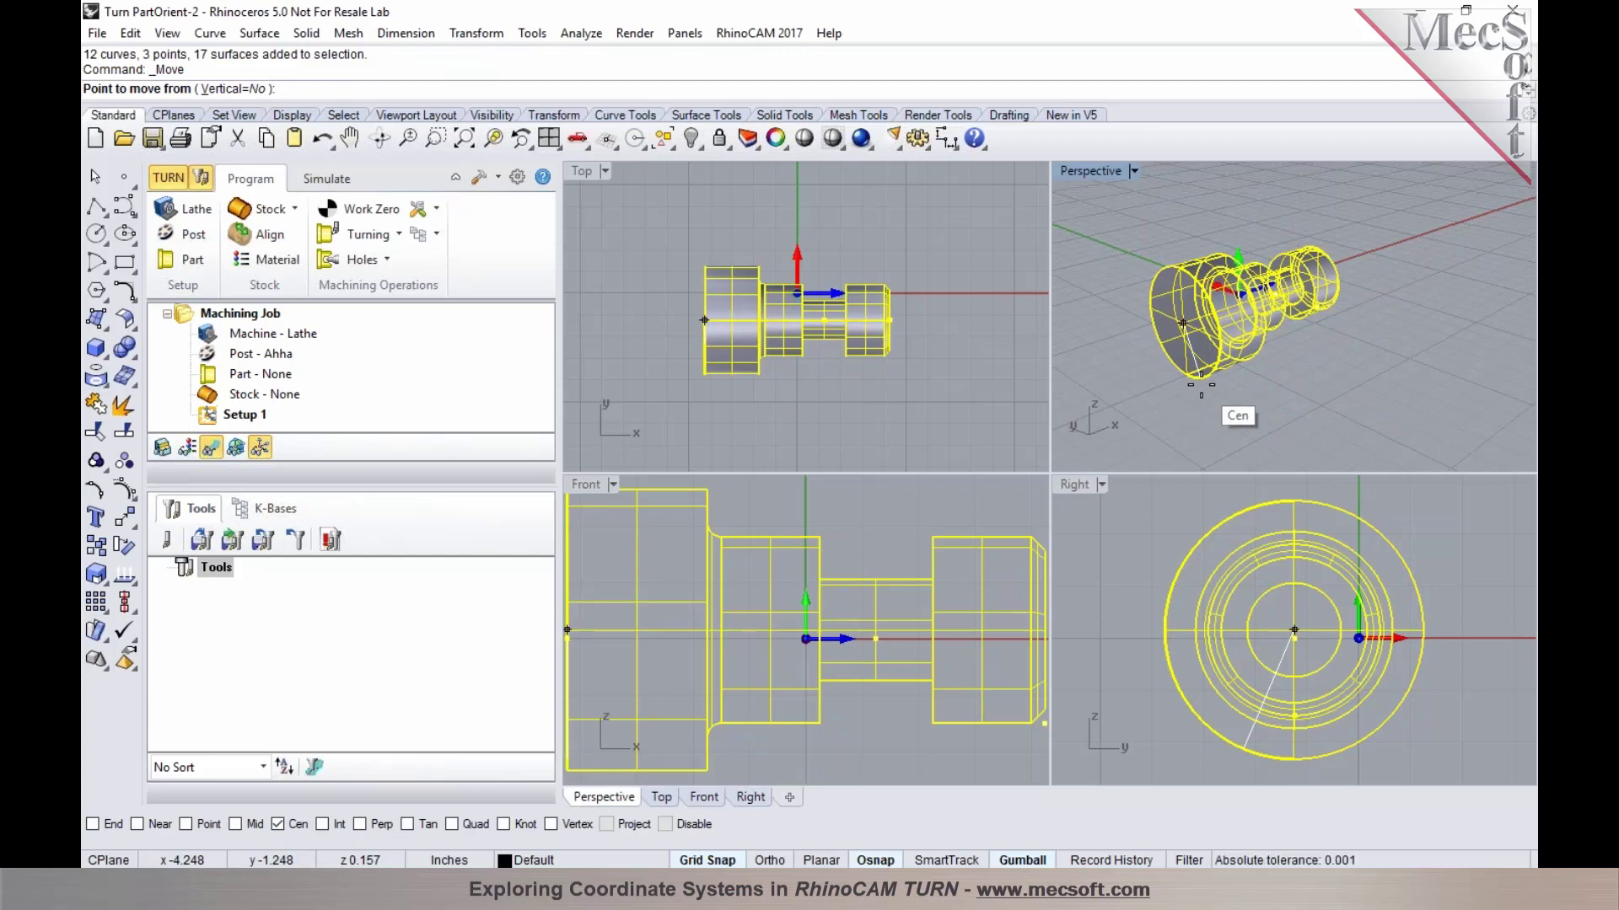
{"action": "left_click", "coordinate": [1183, 324]}
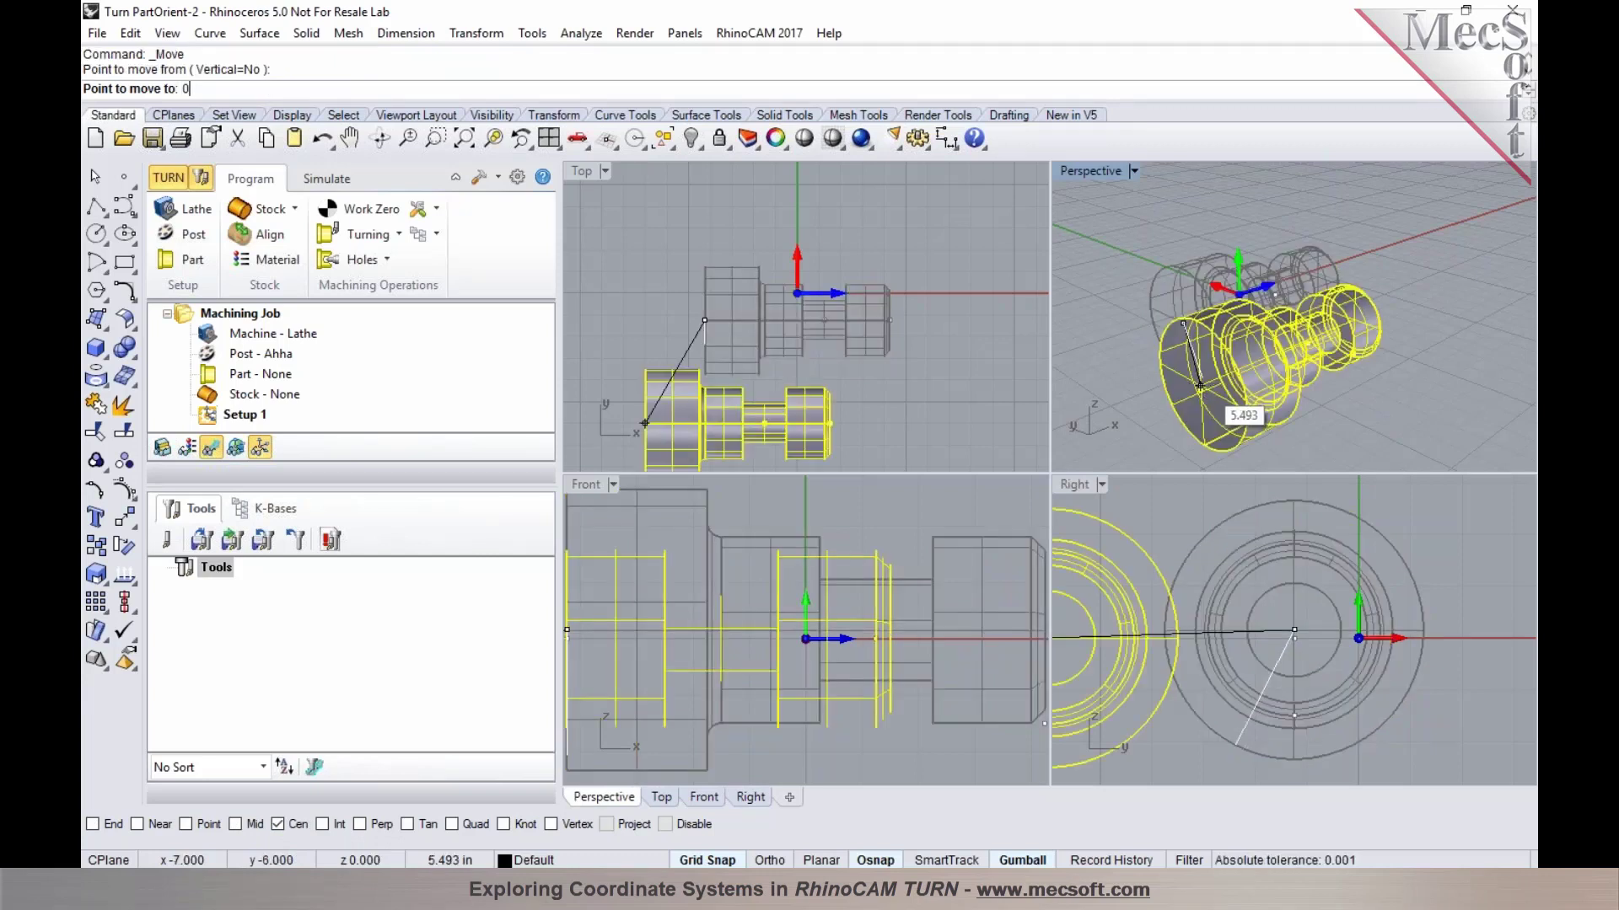
{"action": "type", "text": "0"}
{"action": "key", "text": "Return"}
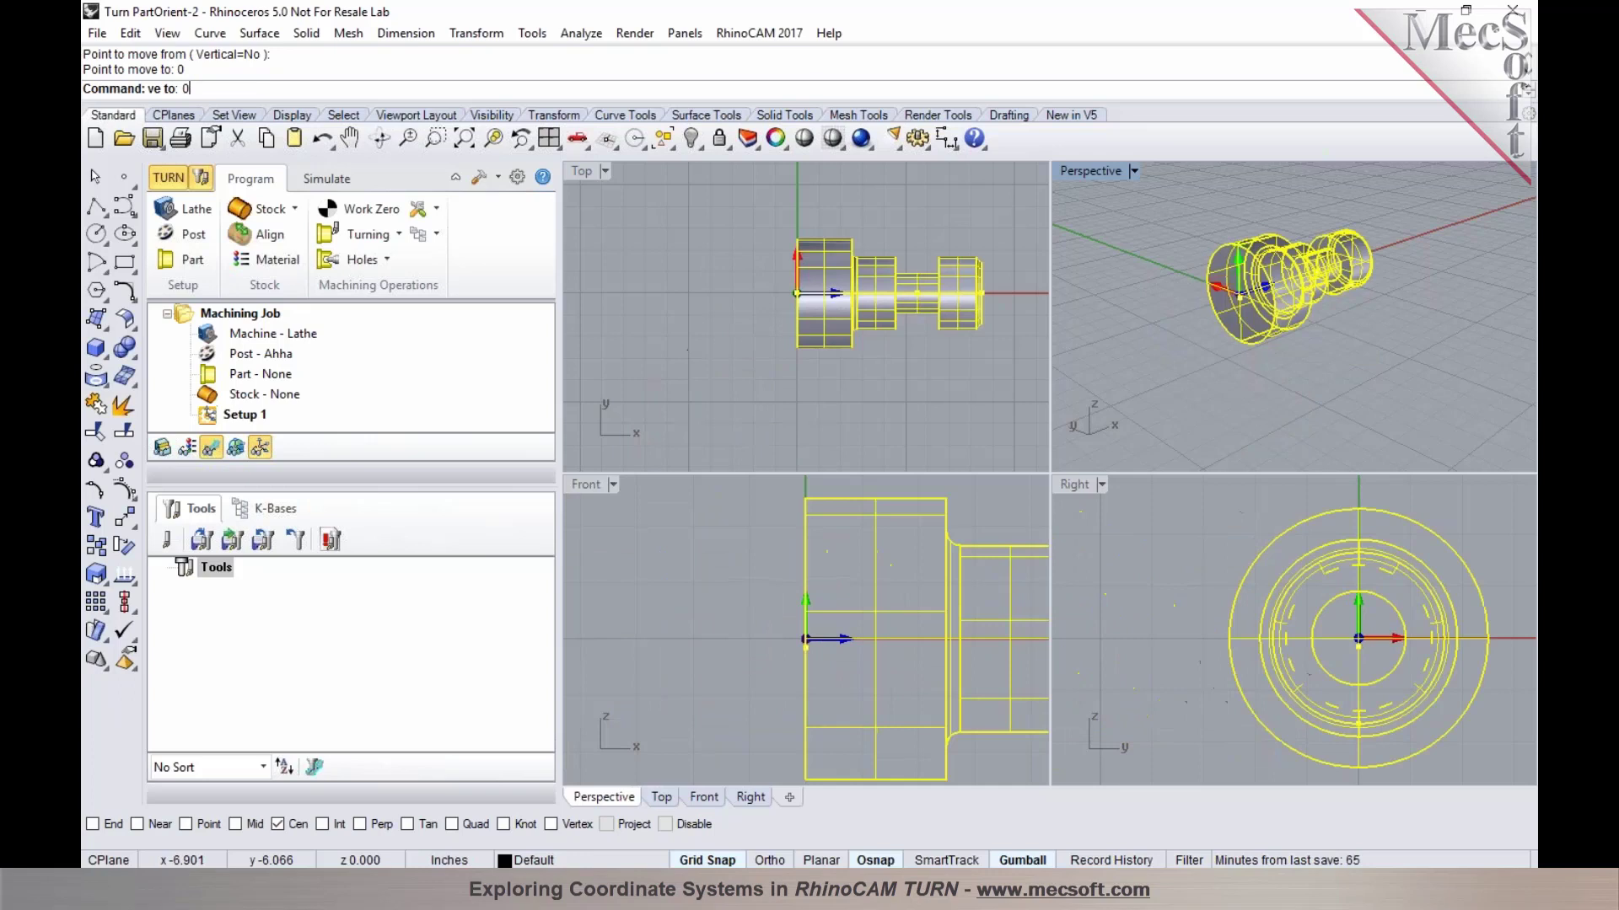
{"action": "key", "text": "Escape"}
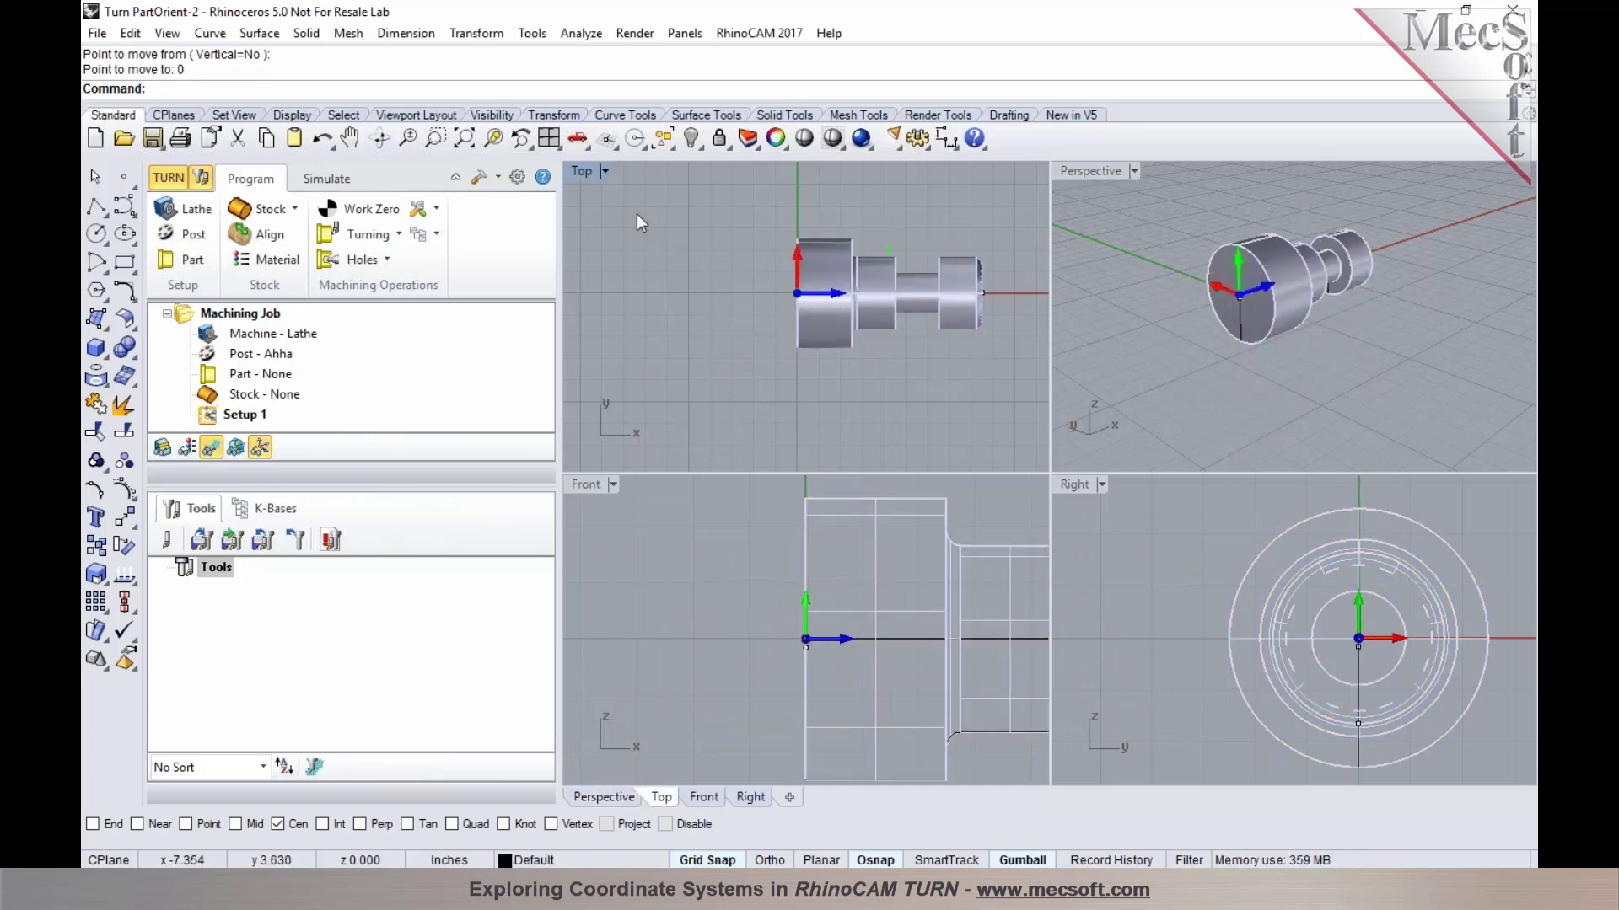
Step: Maximize the Top view and check the moved part against the Perspective view
{"action": "double_click", "coordinate": [587, 169]}
{"action": "scroll", "coordinate": [804, 377], "scroll_direction": "down", "scroll_amount": 3}
{"action": "scroll", "coordinate": [1019, 352], "scroll_direction": "up", "scroll_amount": 3}
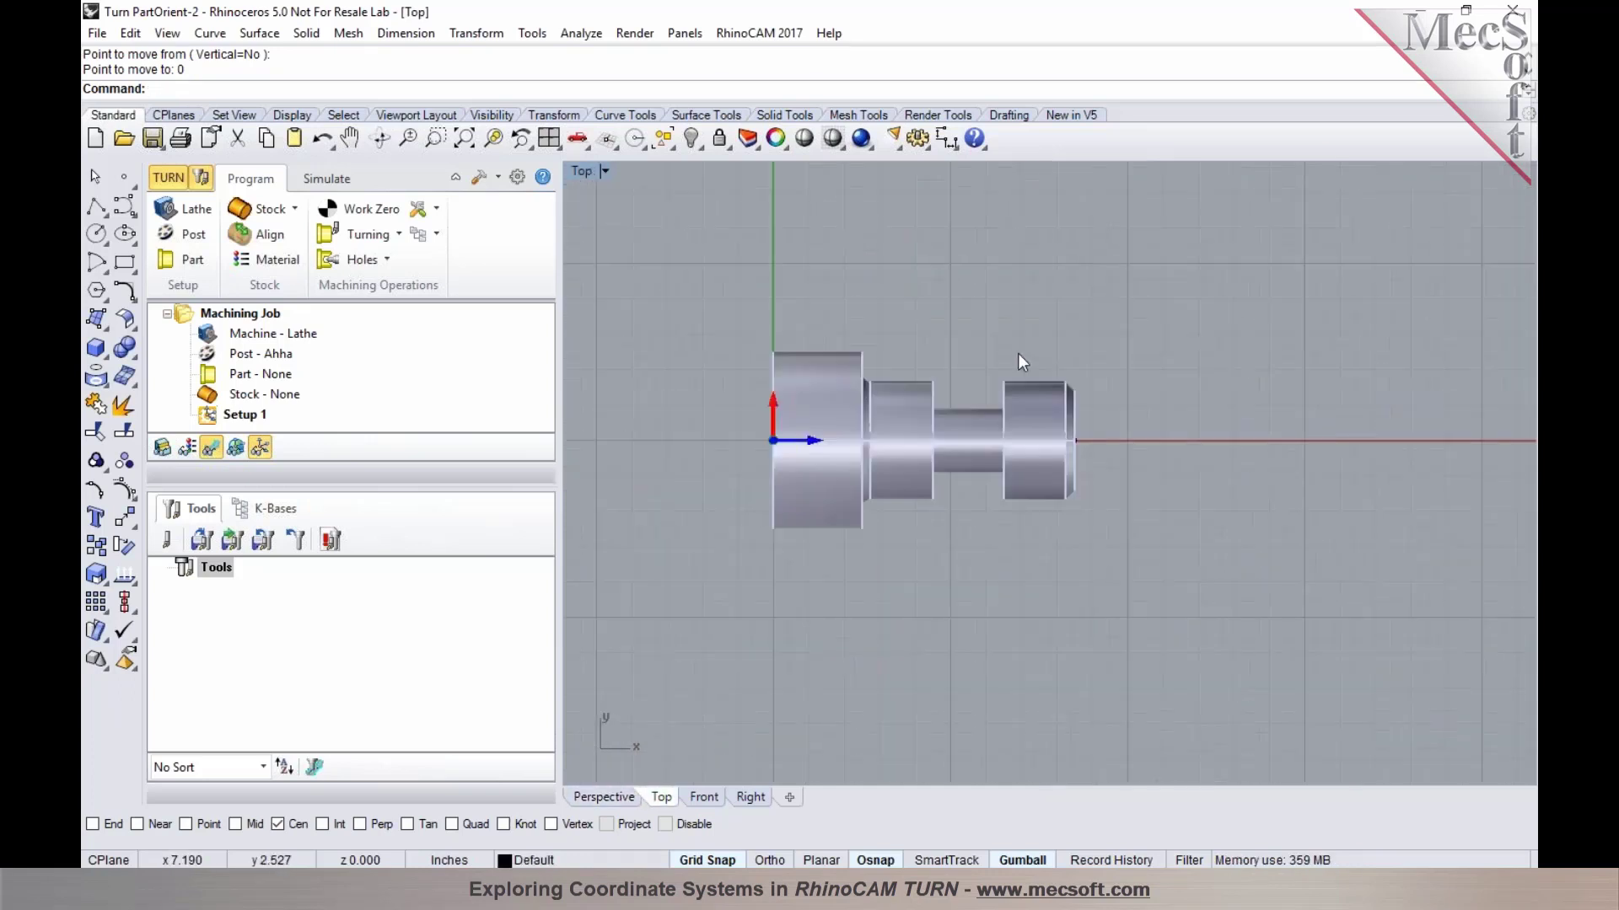
{"action": "scroll", "coordinate": [782, 456], "scroll_direction": "up", "scroll_amount": 2}
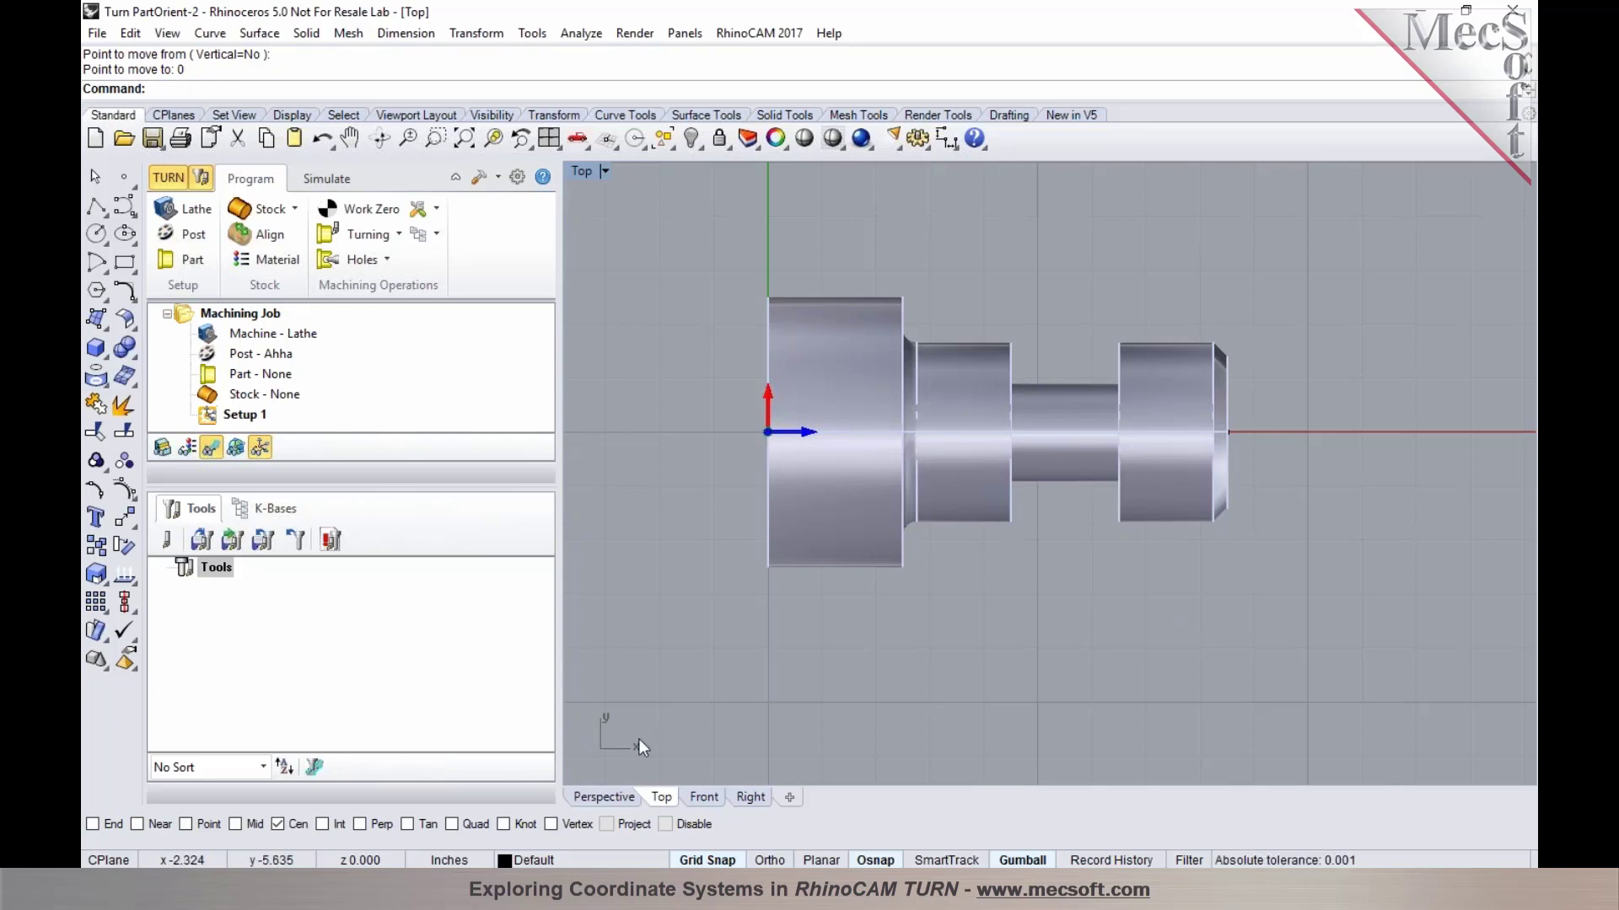
{"action": "left_click", "coordinate": [590, 798]}
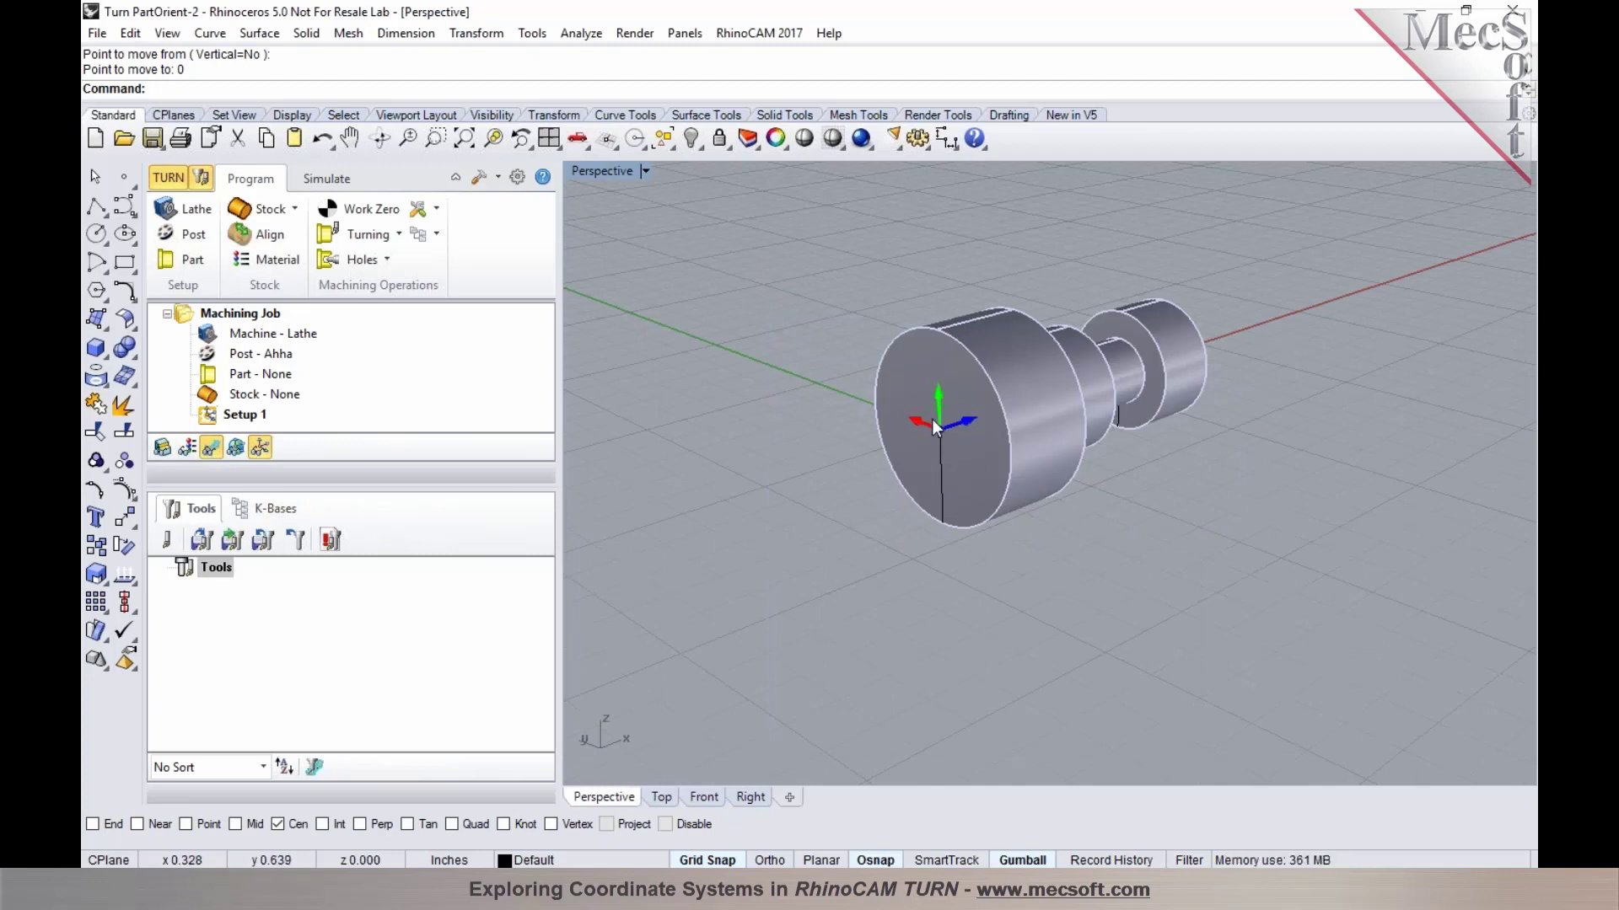
{"action": "left_click", "coordinate": [657, 797]}
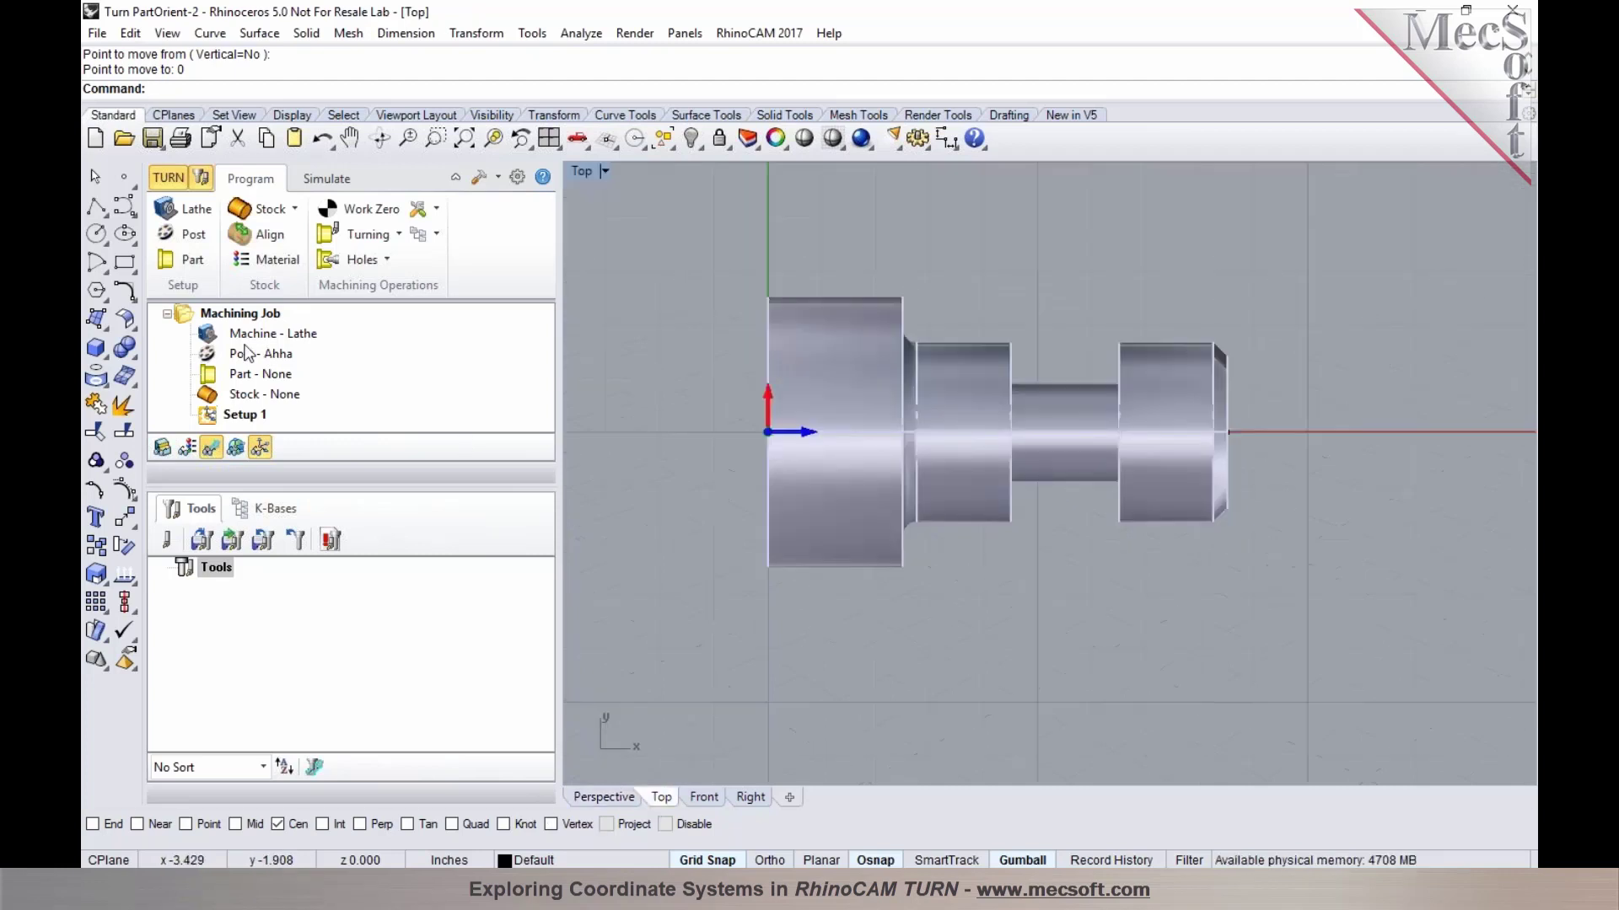
Step: Define the part geometry by window-selecting all the part's surfaces and saving
{"action": "left_click", "coordinate": [192, 261]}
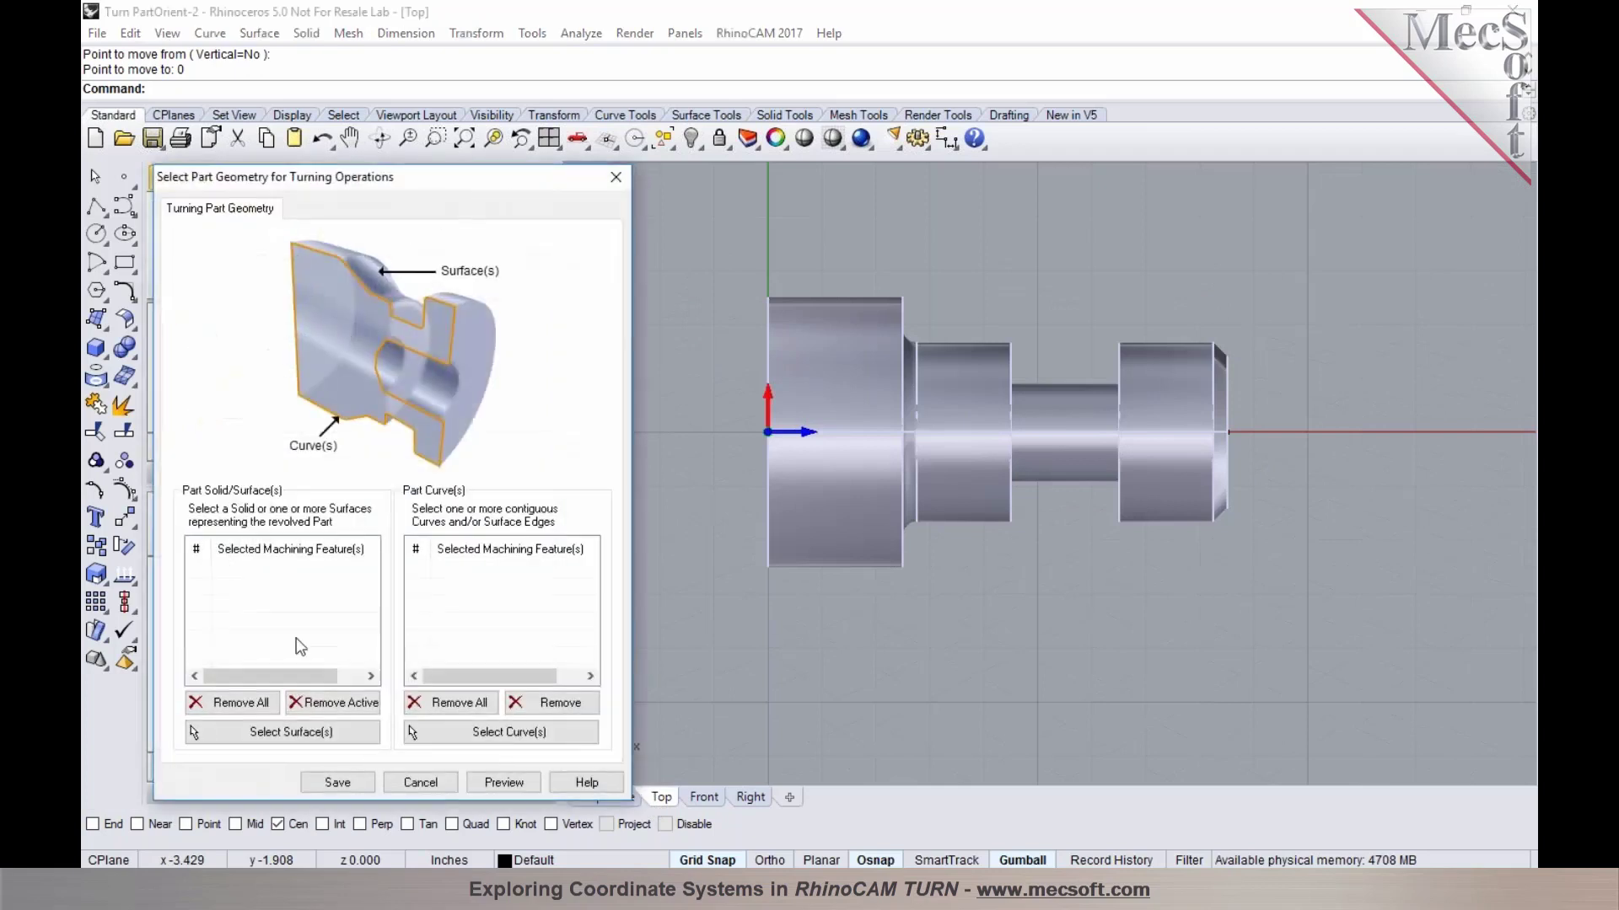
{"action": "left_click", "coordinate": [287, 731]}
{"action": "left_click_drag", "start_coordinate": [654, 306], "coordinate": [1281, 655]}
{"action": "key", "text": "Return"}
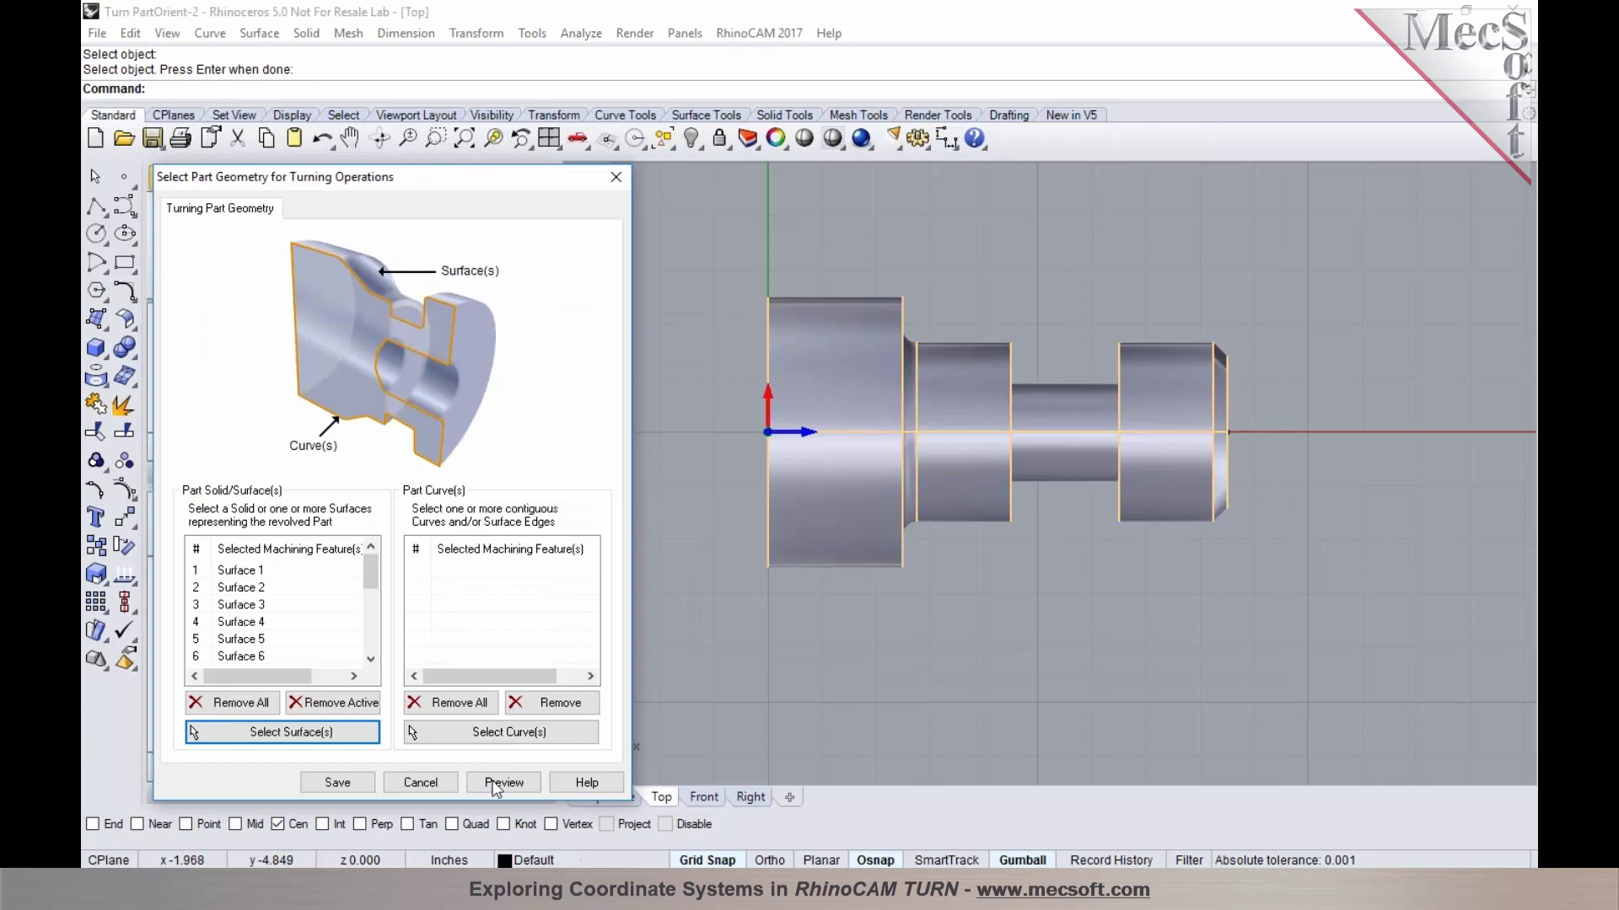
{"action": "left_click", "coordinate": [341, 782]}
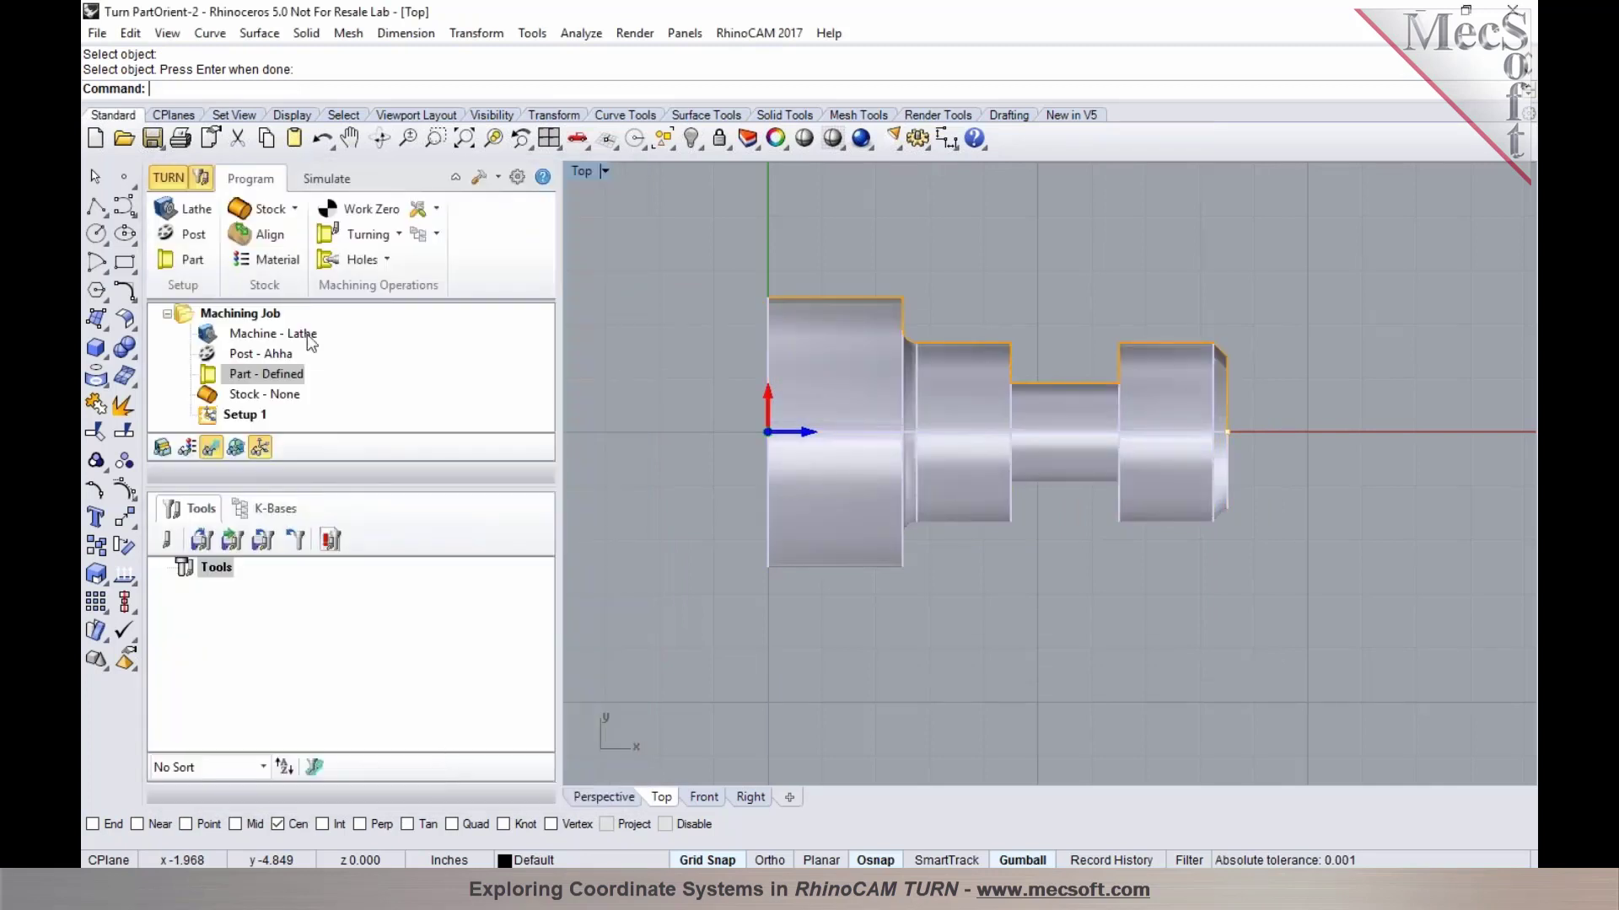
Step: Create a Part Cylinder Stock fitted to the part with default settings
{"action": "left_click", "coordinate": [293, 210]}
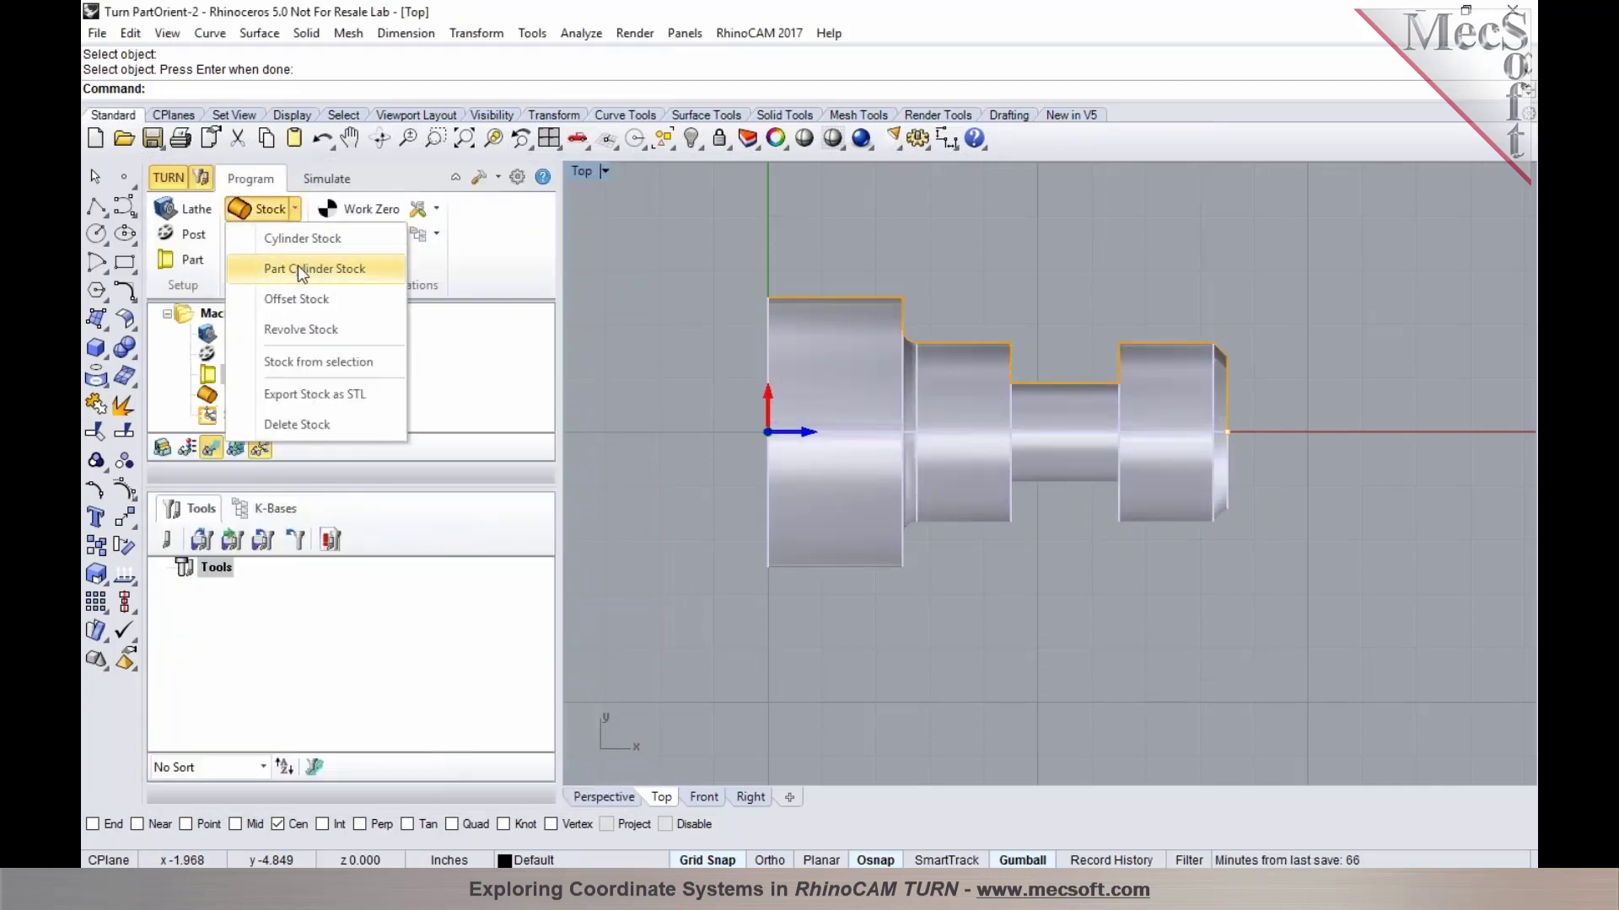
{"action": "left_click", "coordinate": [314, 268]}
{"action": "left_click", "coordinate": [310, 549]}
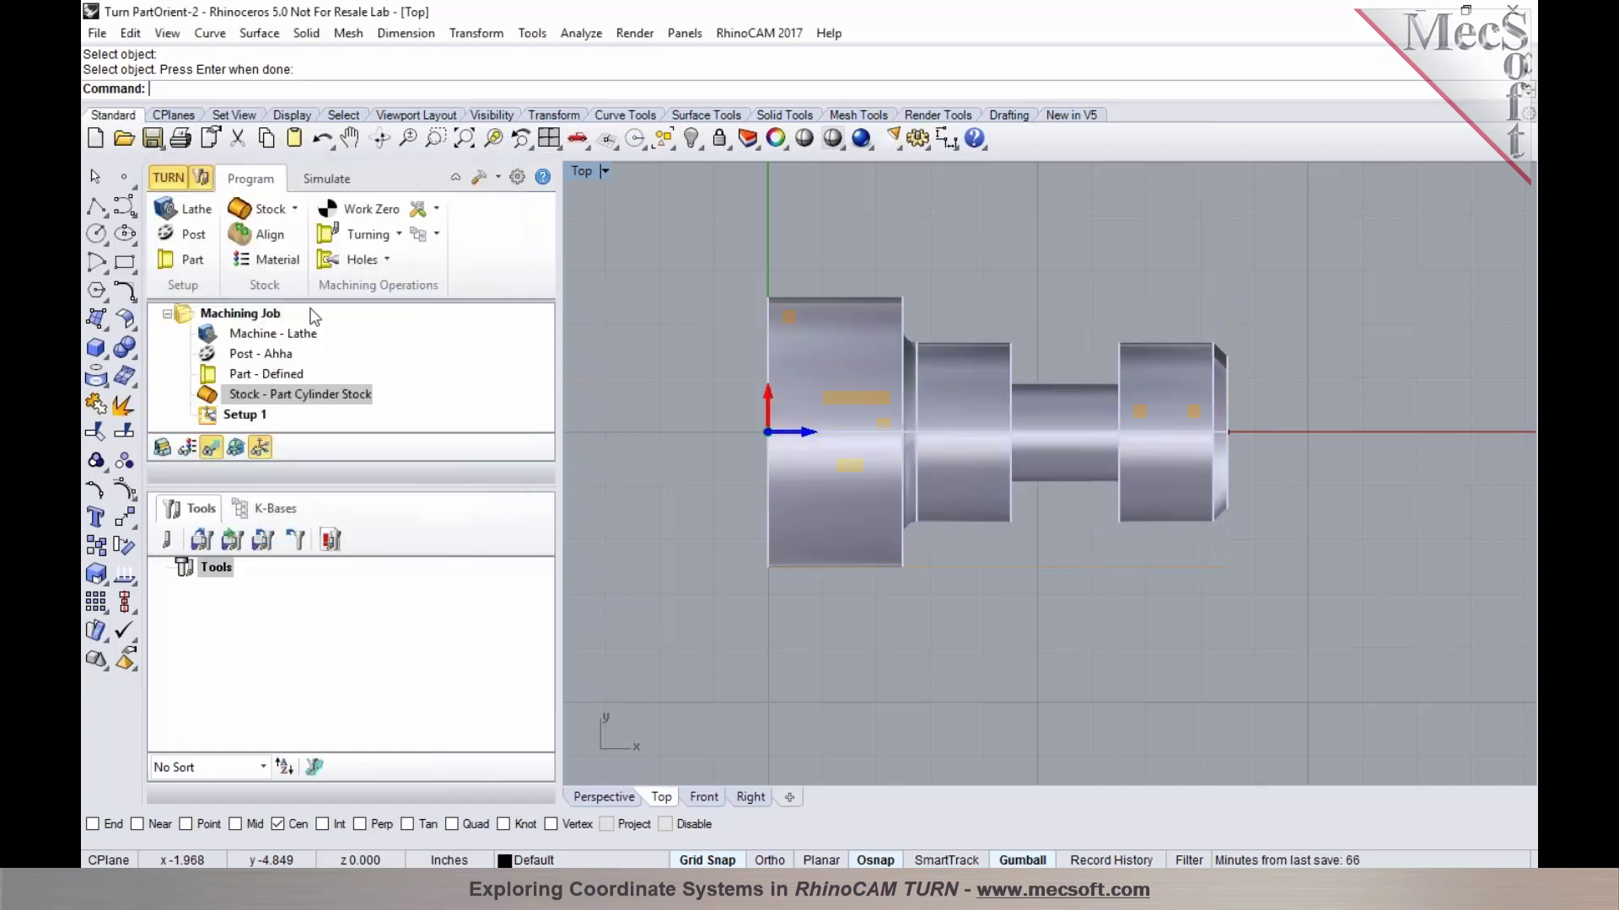
{"action": "left_click", "coordinate": [362, 216]}
Step: Generate the work zero from the stock box with Zero Face set to Right Most
{"action": "left_click", "coordinate": [333, 460]}
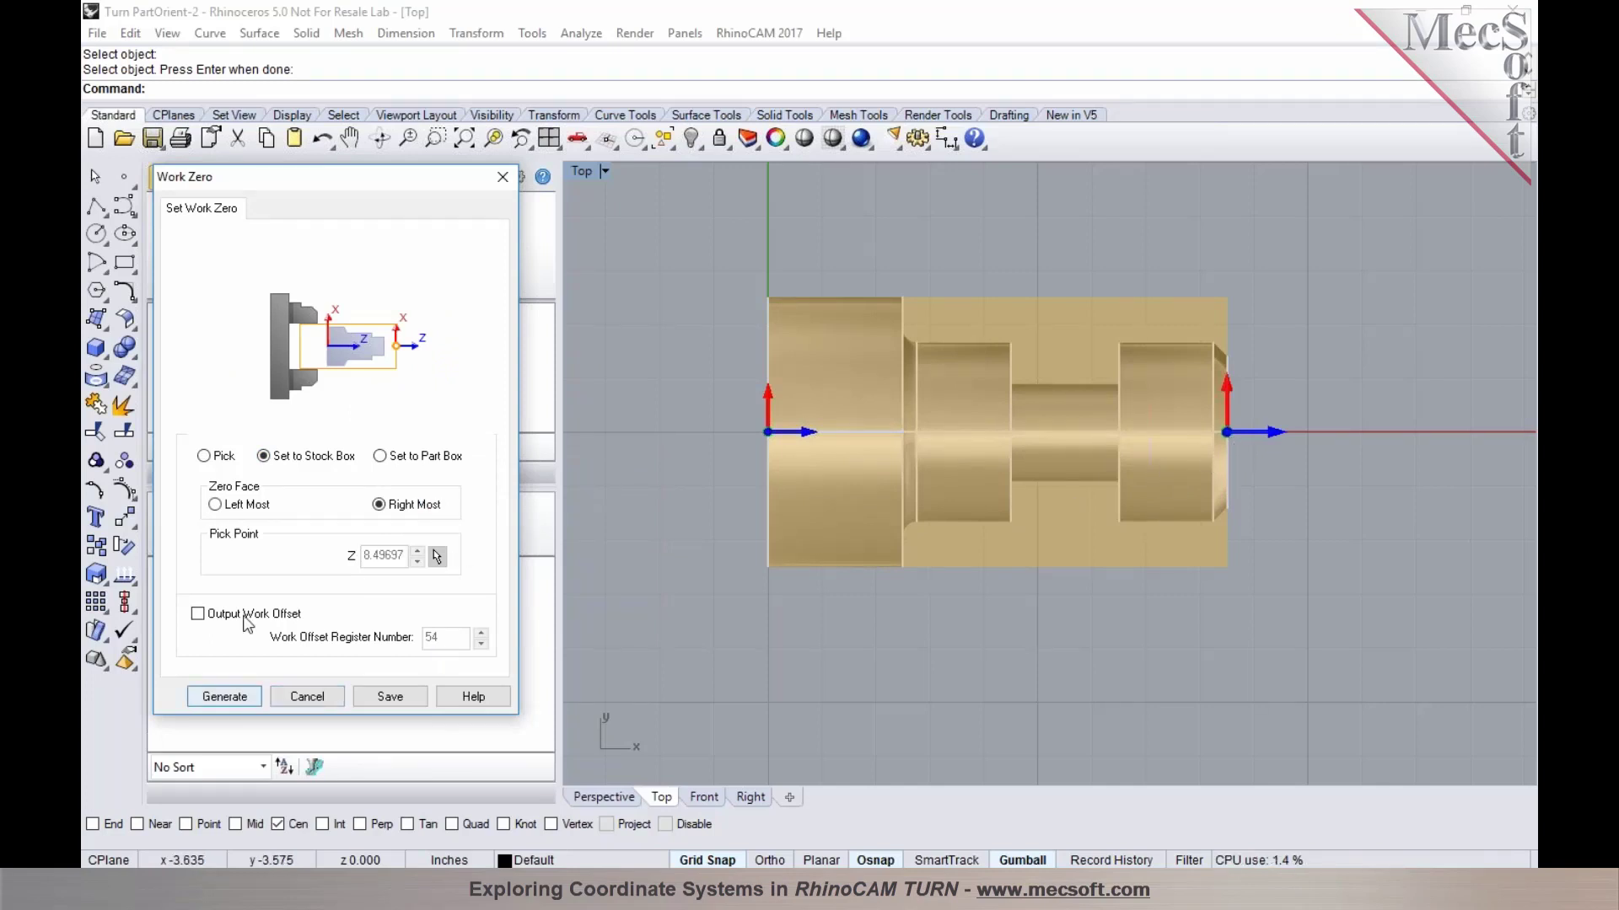
{"action": "left_click", "coordinate": [221, 698]}
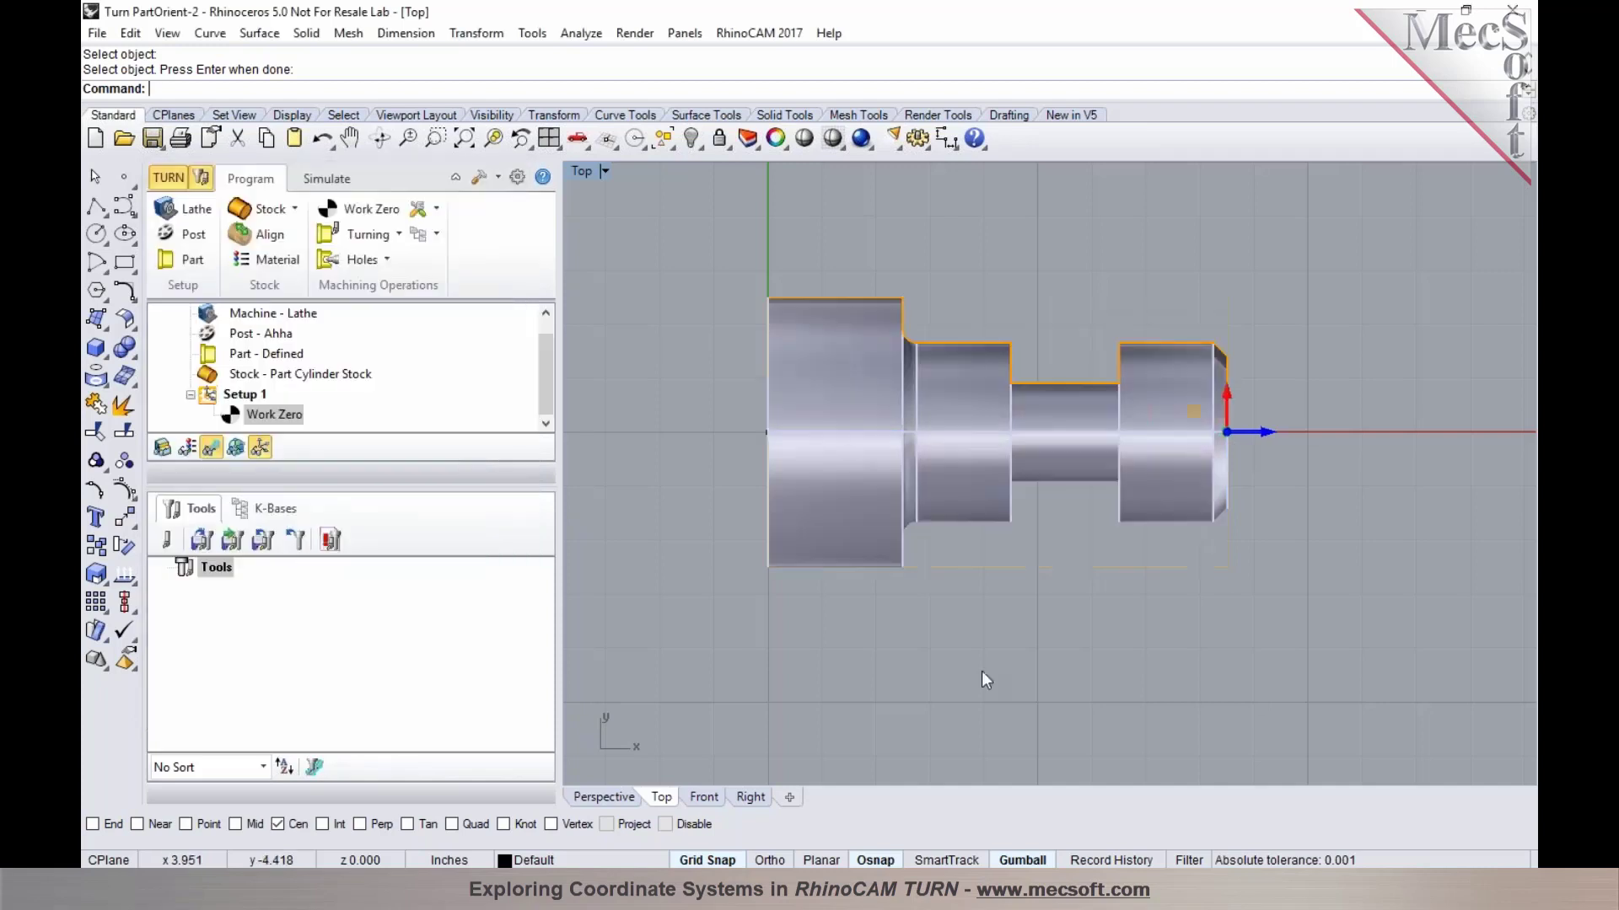